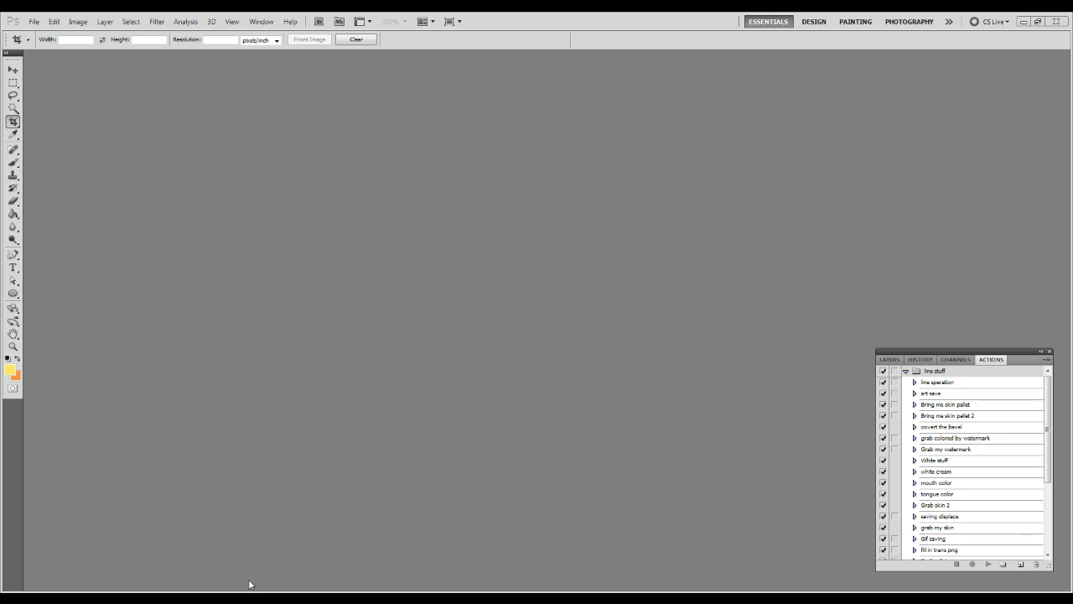
Find the "pumpkin copy" image in the art library's "1 art" folder and open it in Photoshop
click(251, 584)
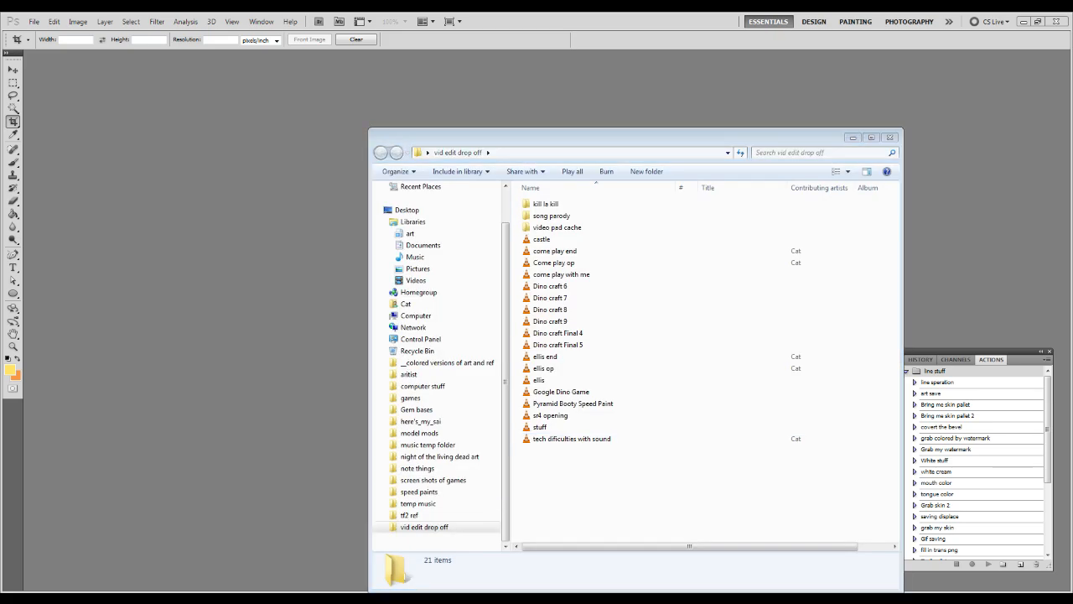
click(852, 139)
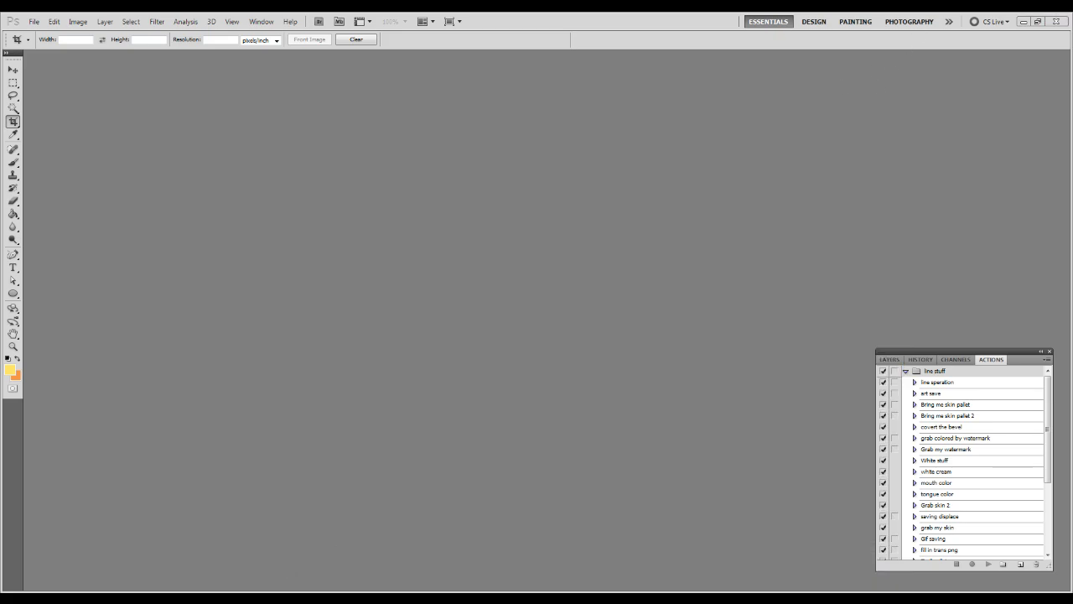
click(246, 563)
scroll(618, 376, down, 2)
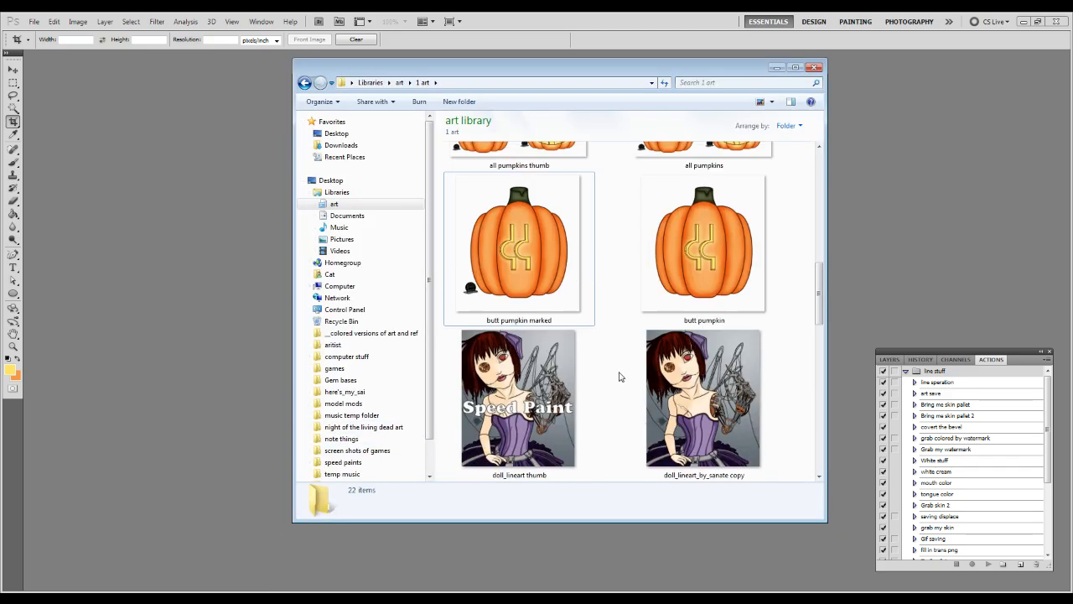
scroll(662, 335, up, 2)
scroll(680, 290, down, 2)
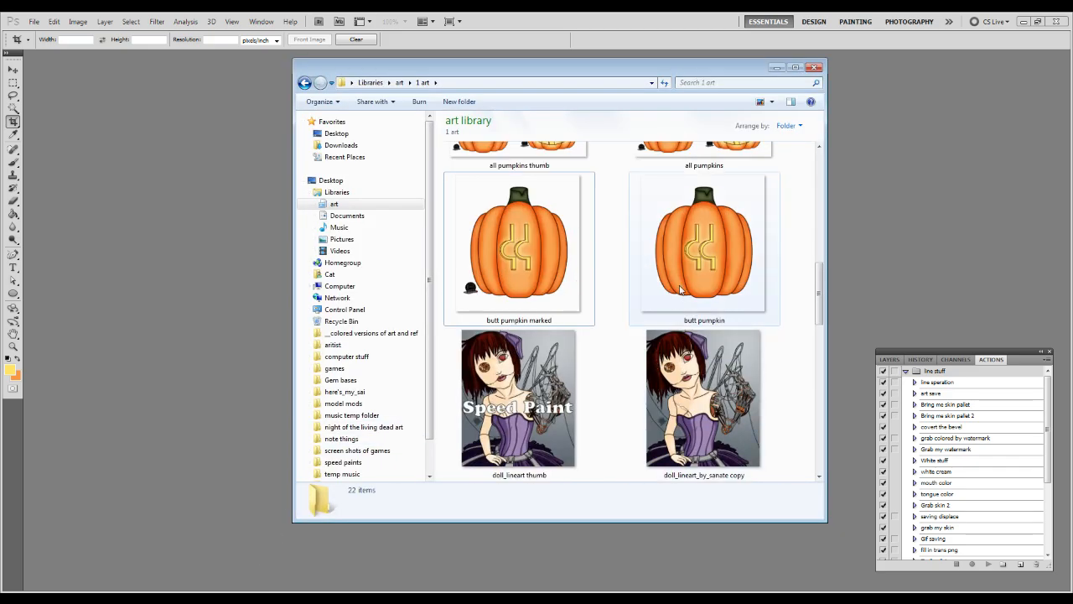
scroll(654, 306, down, 4)
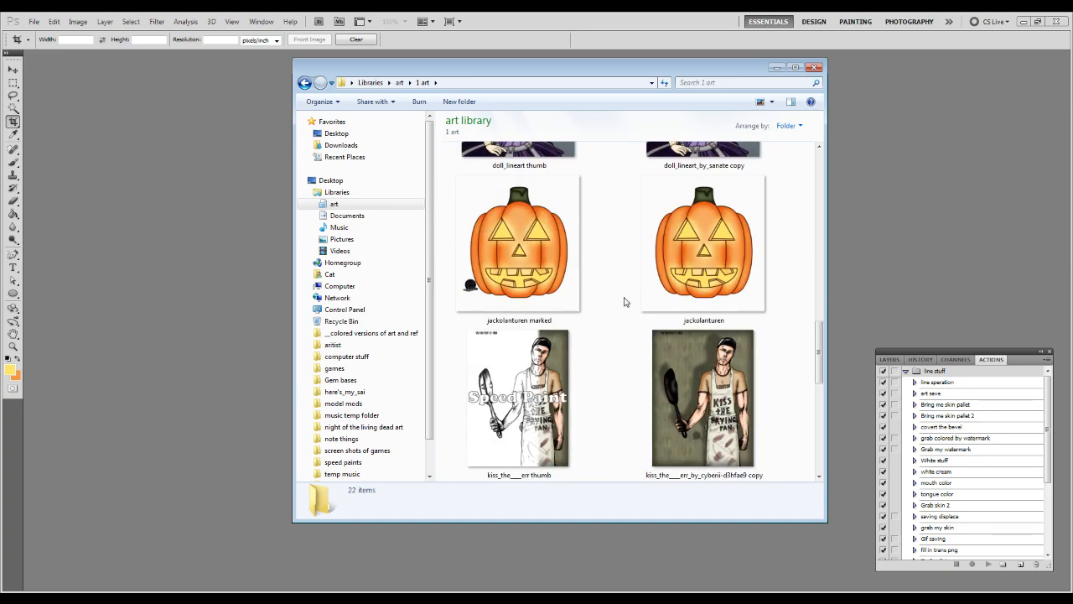
scroll(624, 302, up, 6)
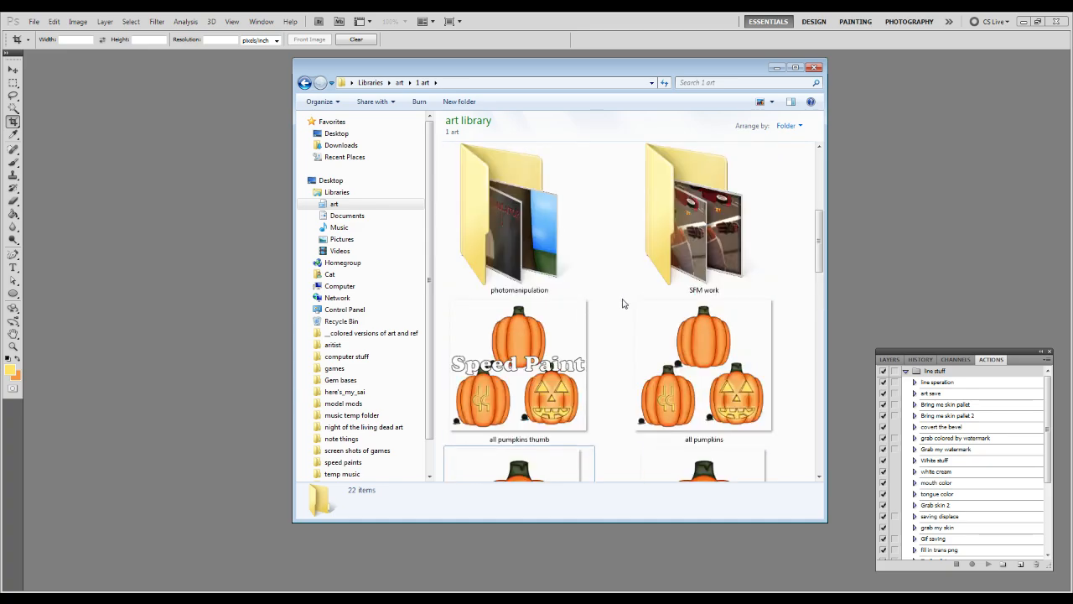
scroll(623, 304, down, 6)
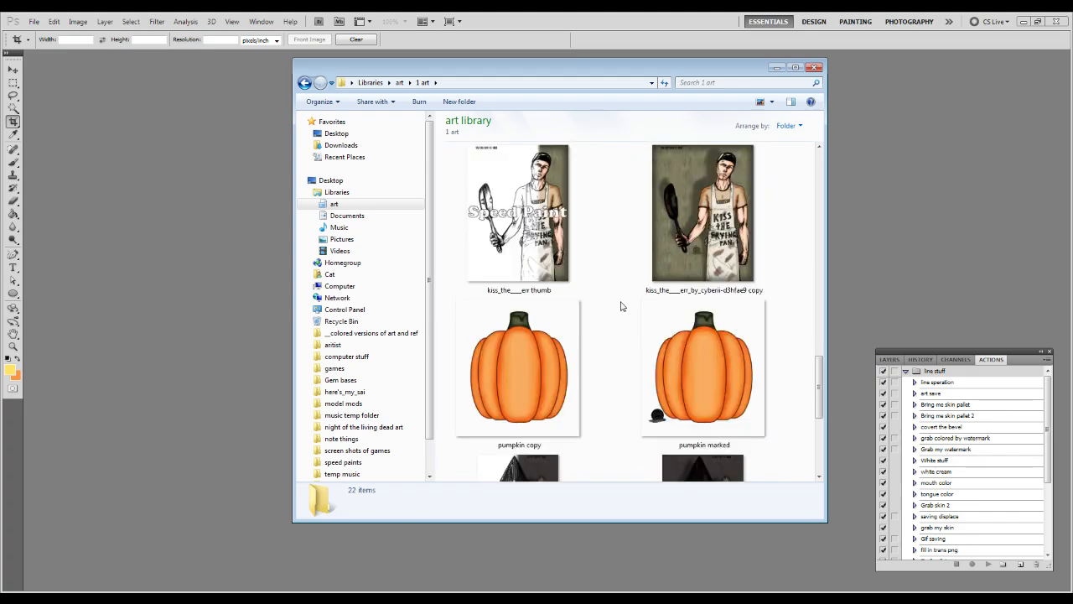
scroll(621, 306, down, 3)
click(499, 288)
drag(500, 287, 148, 311)
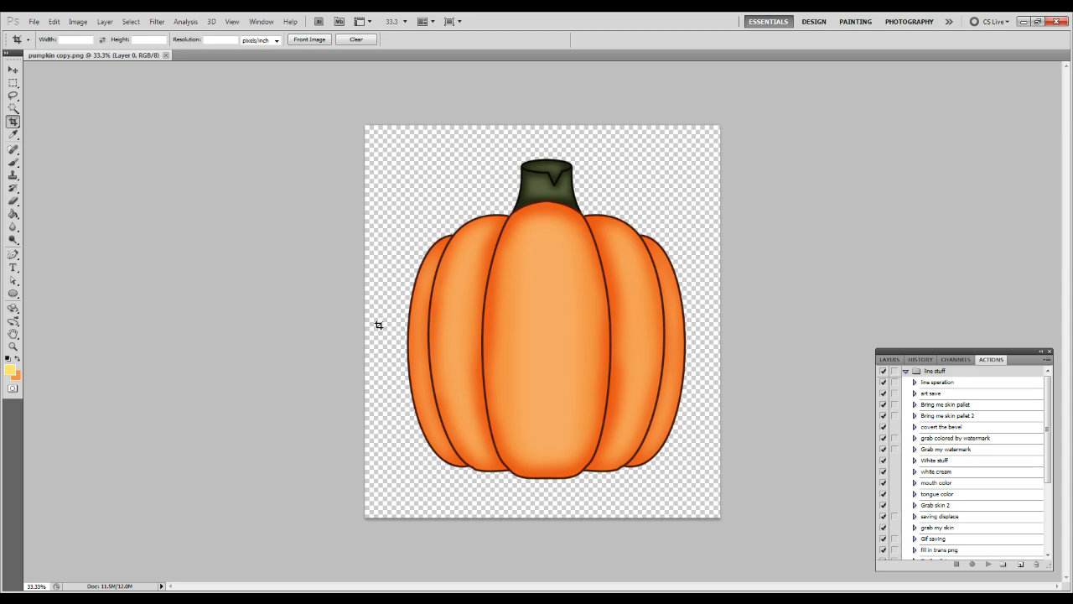
Add a new empty layer and place it beneath the pumpkin layer
click(889, 359)
click(1021, 563)
drag(921, 409, 921, 432)
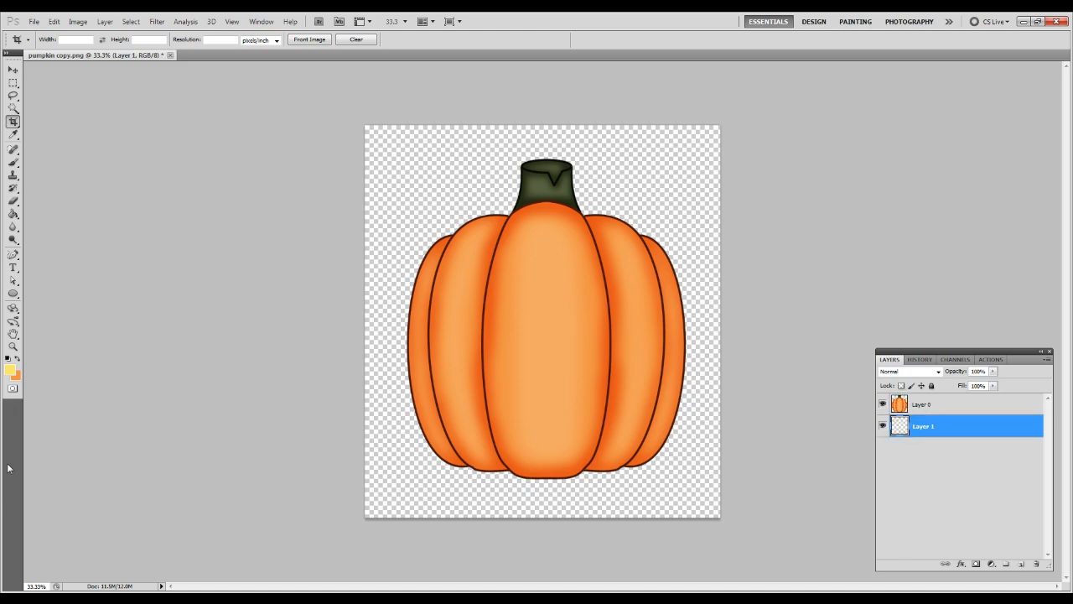
Set the foreground colour to slate blue #4b4f68 and fill the empty layer beneath the pumpkin with it
click(7, 359)
click(10, 367)
drag(712, 460, 664, 432)
drag(824, 414, 824, 395)
click(859, 503)
text(50546a)
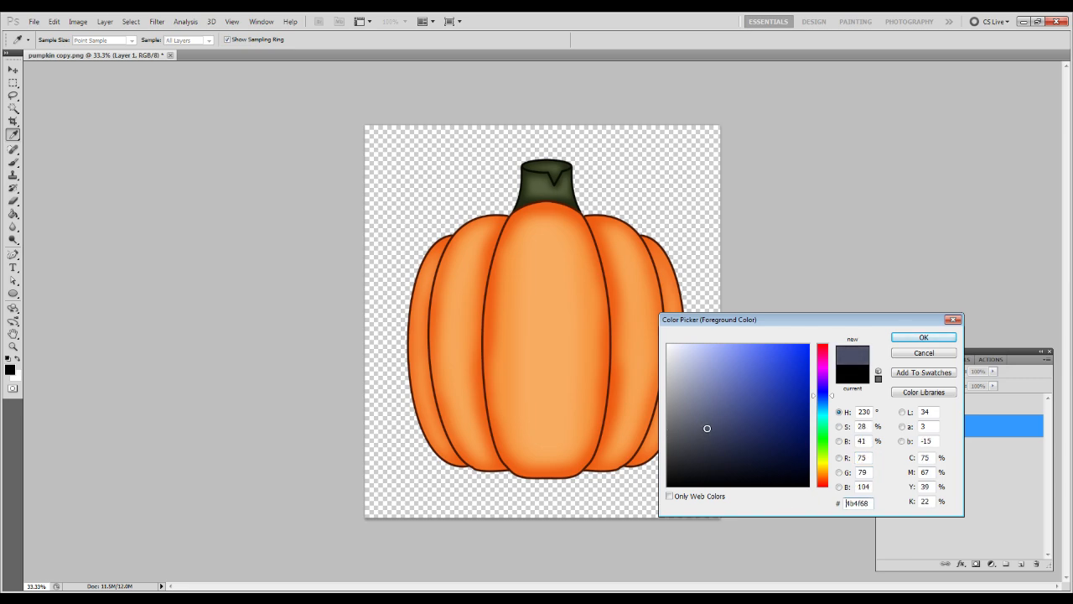
key(Return)
key(g)
click(415, 236)
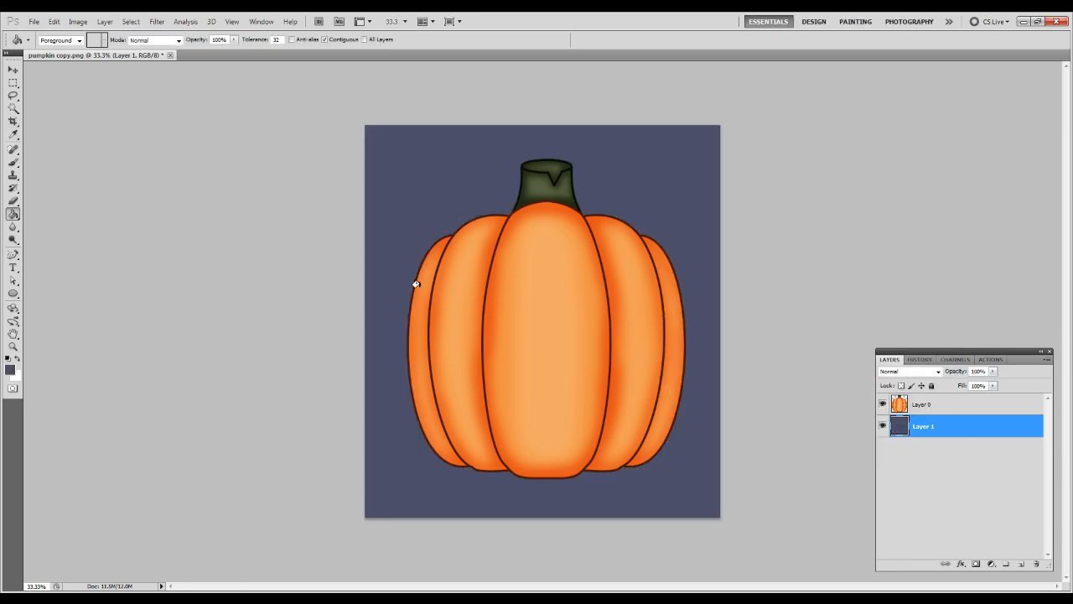
Move the pumpkin layer down and slightly to the left, close to the canvas's lower edge
click(941, 409)
key(v)
drag(521, 331, 503, 353)
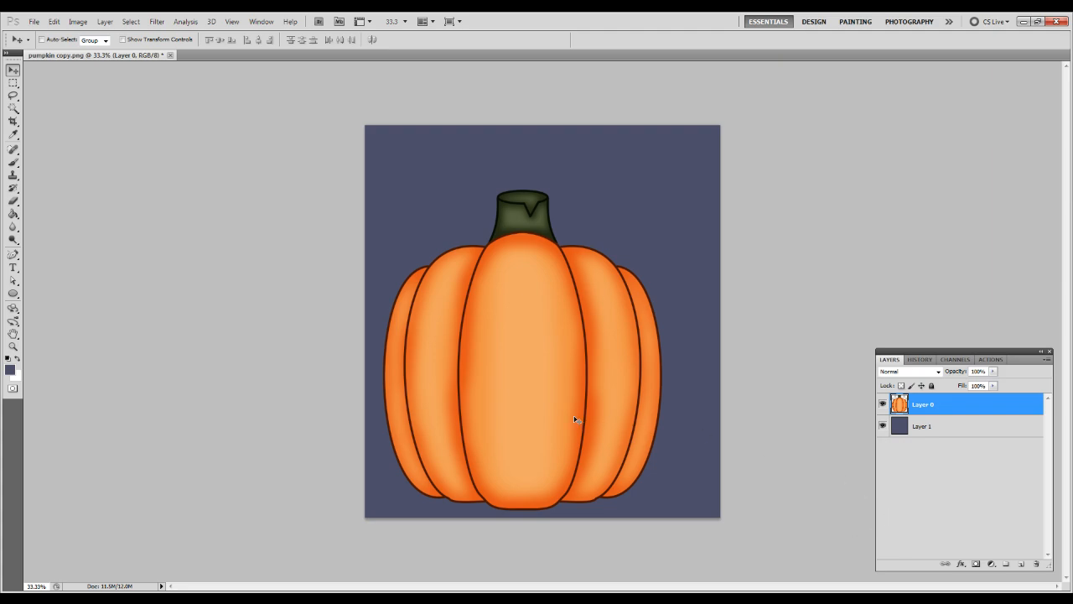
Duplicate the pumpkin layer and place the copy between the original pumpkin and the blue background layer
right_click(947, 409)
click(922, 412)
right_click(922, 413)
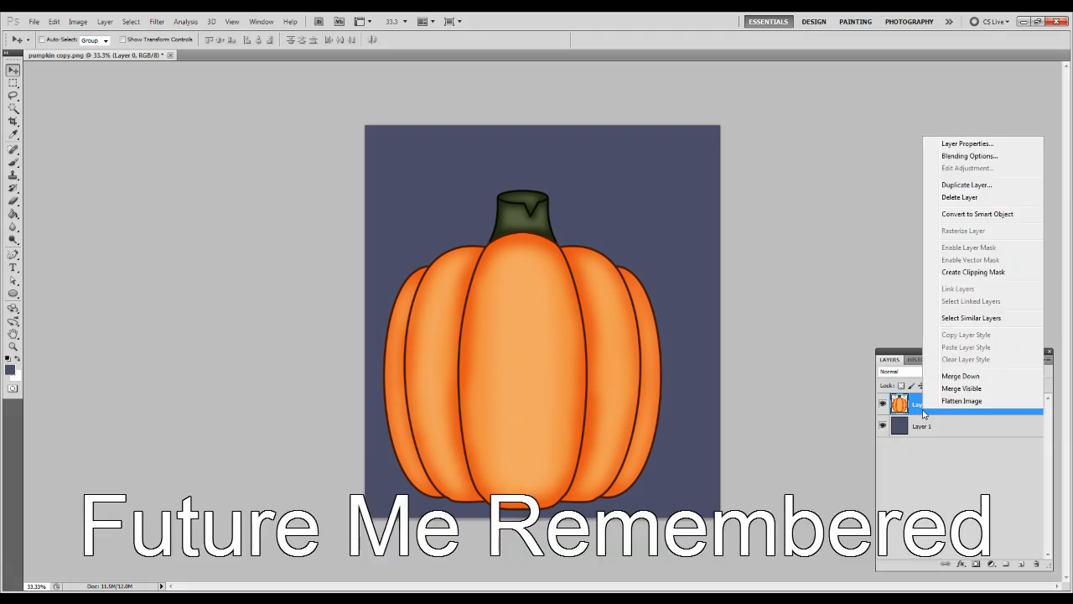
click(961, 185)
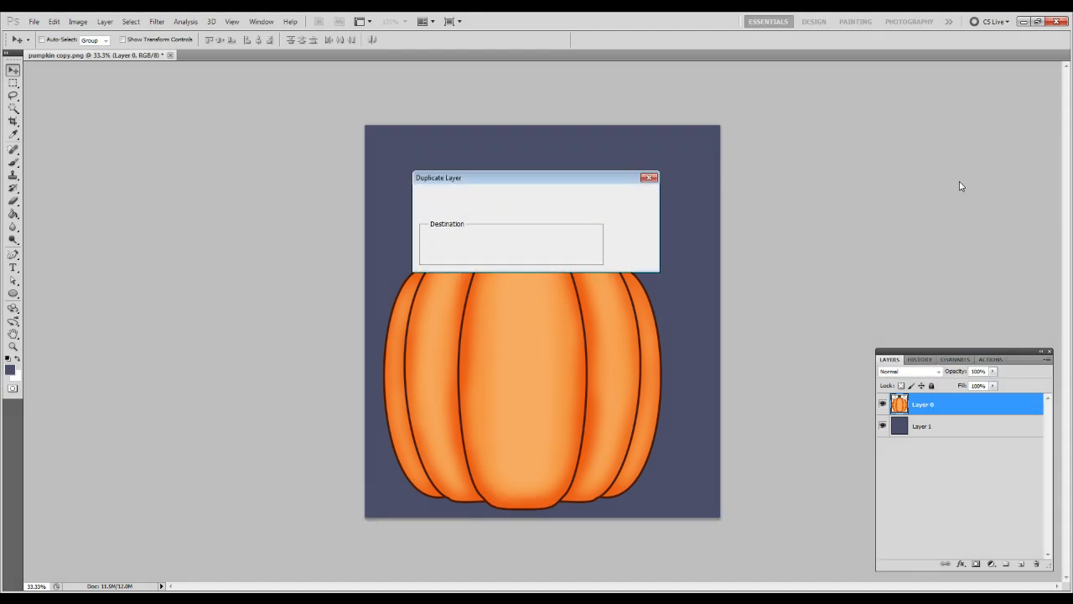
key(Return)
drag(910, 407, 913, 444)
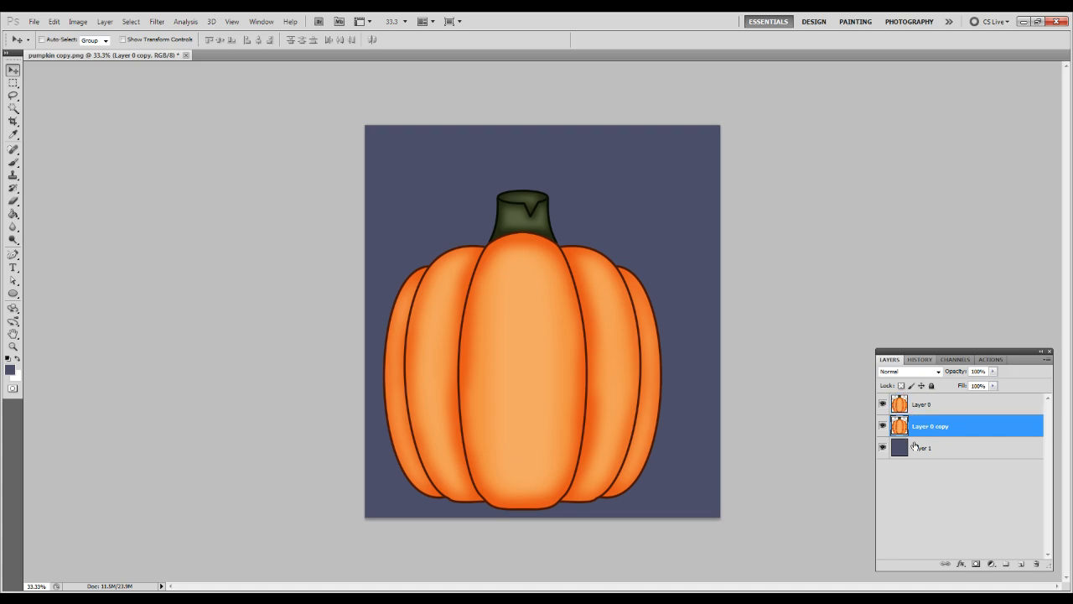
key(ctrl+u)
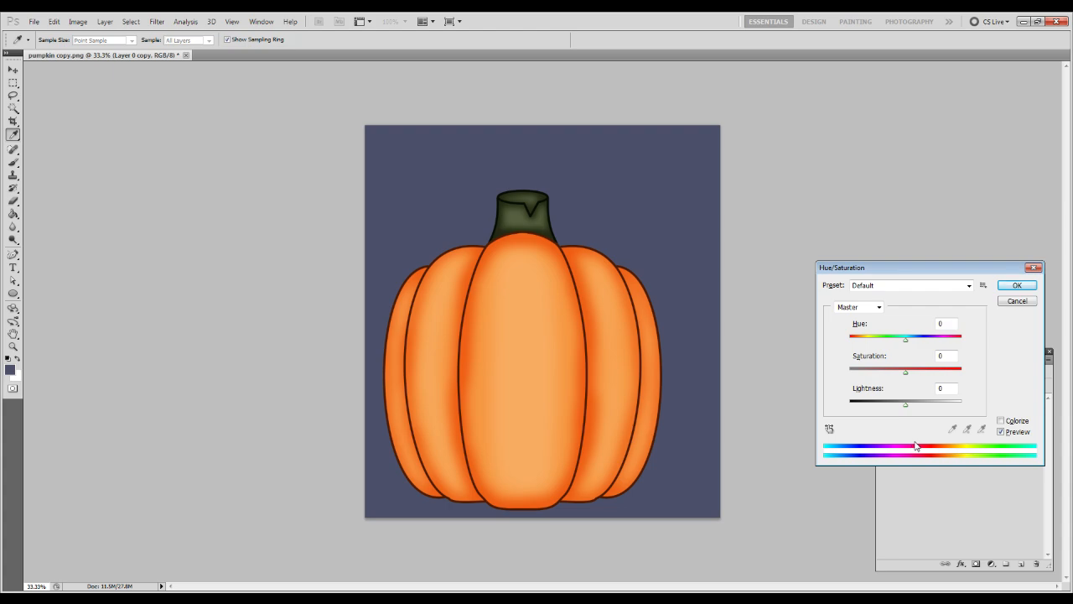
click(1012, 302)
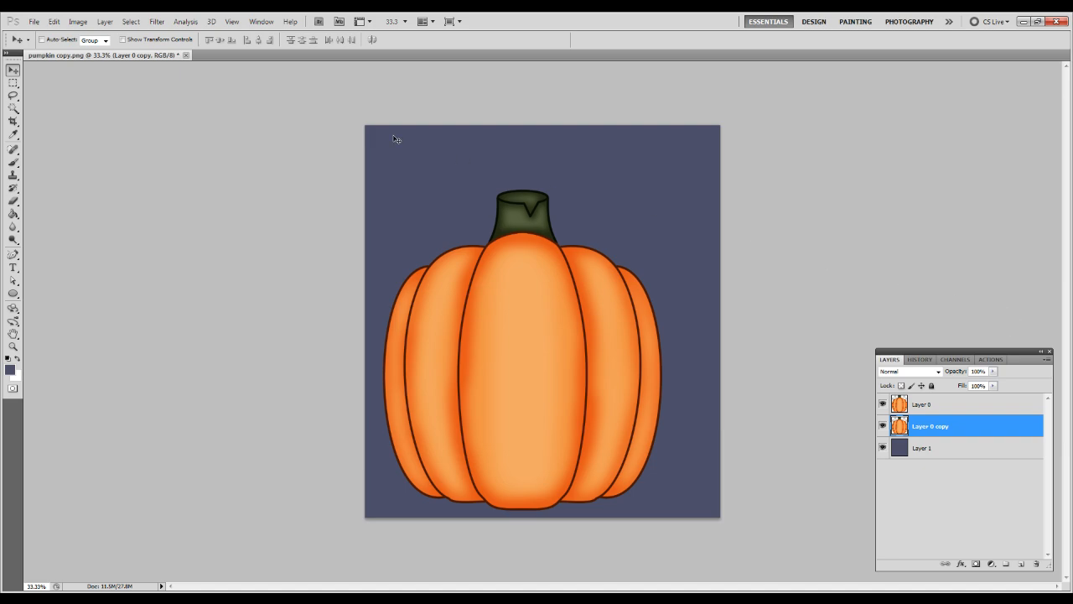
click(104, 21)
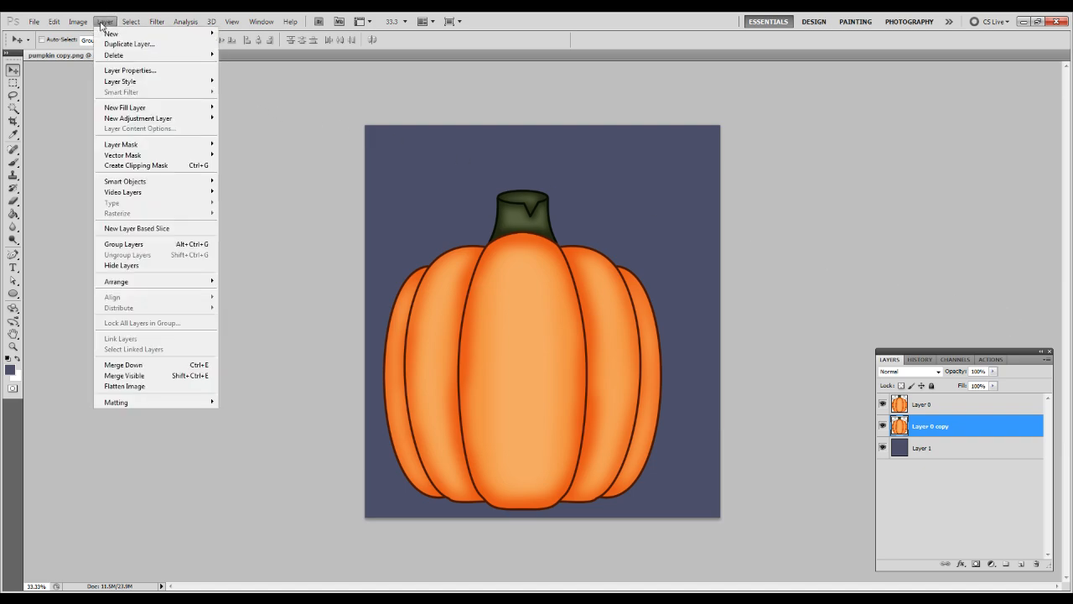
mouse_move(57, 24)
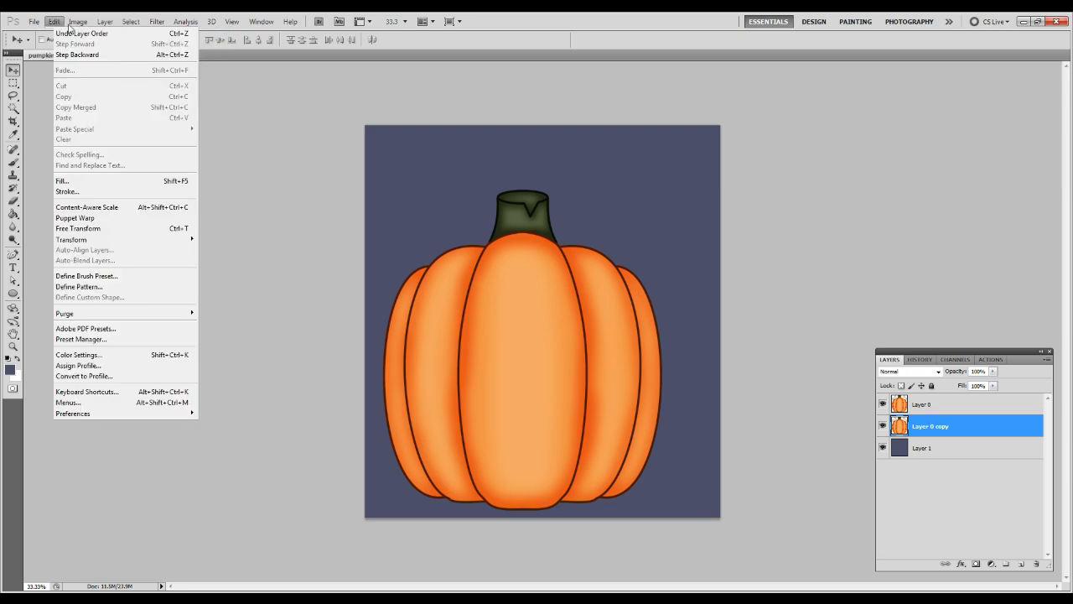
click(294, 170)
Turn the duplicate pumpkin layer solid black with Hue/Saturation, using saturation -100 and lightness -100
key(ctrl+u)
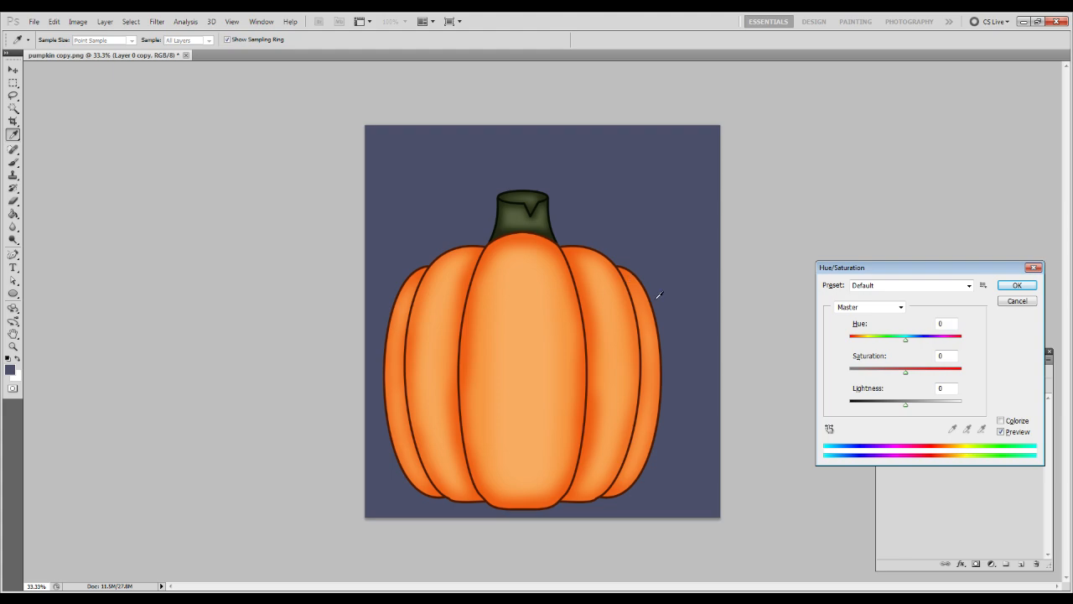
drag(905, 373, 774, 369)
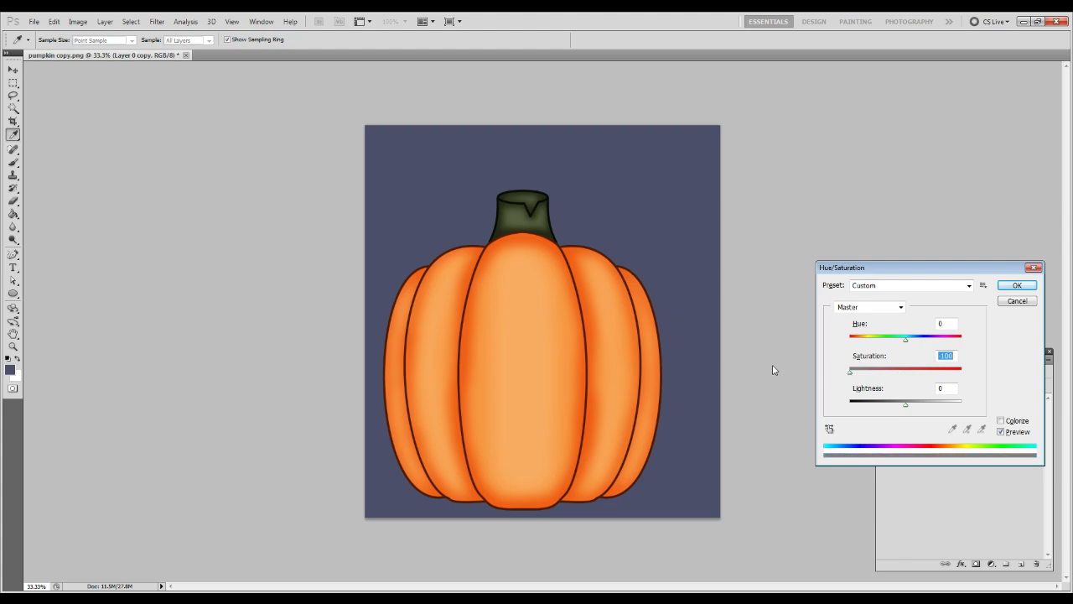
drag(907, 406, 717, 401)
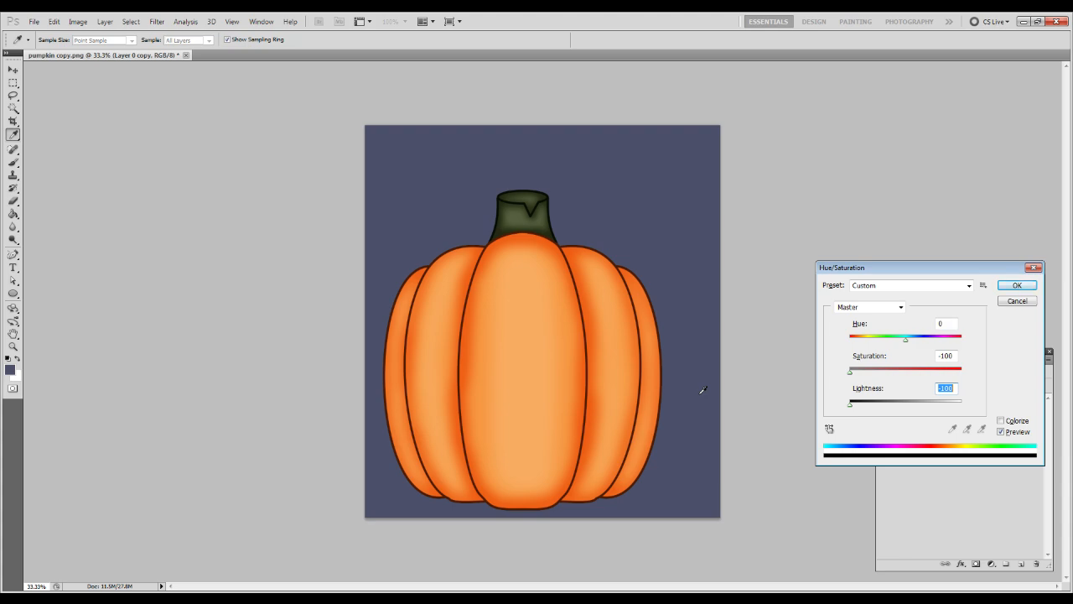
key(Return)
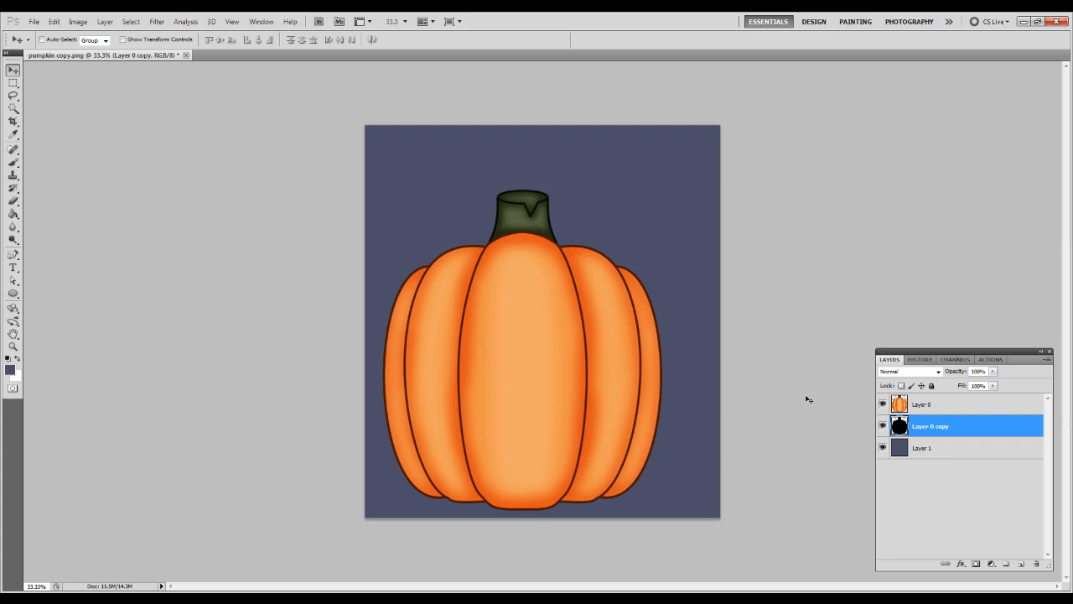
Try to skew the upper edge of the black pumpkin copy to the right, and undo the skew
click(54, 21)
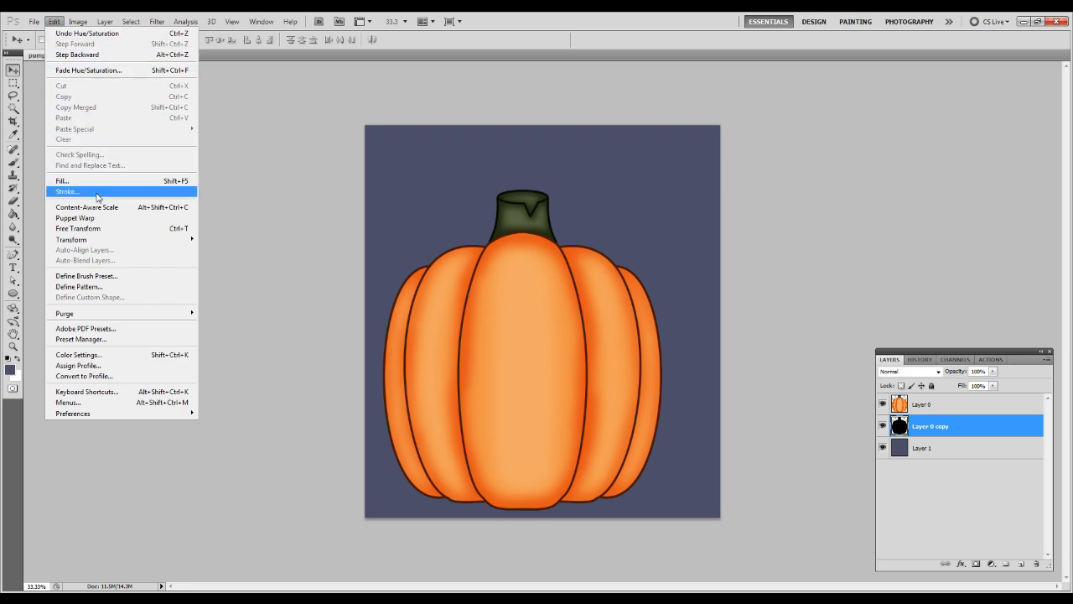
mouse_move(103, 241)
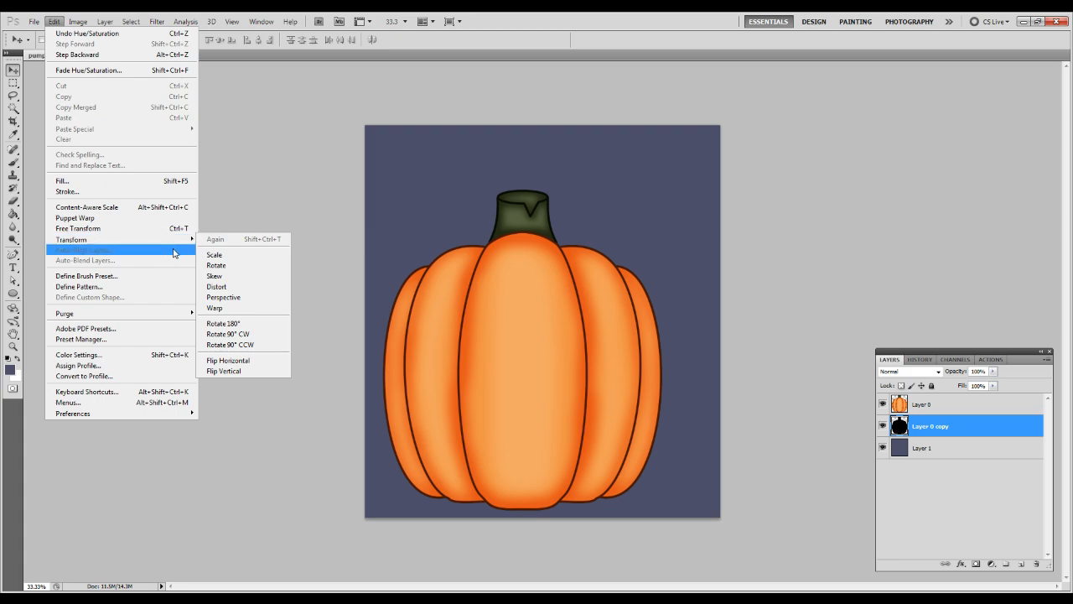
click(241, 282)
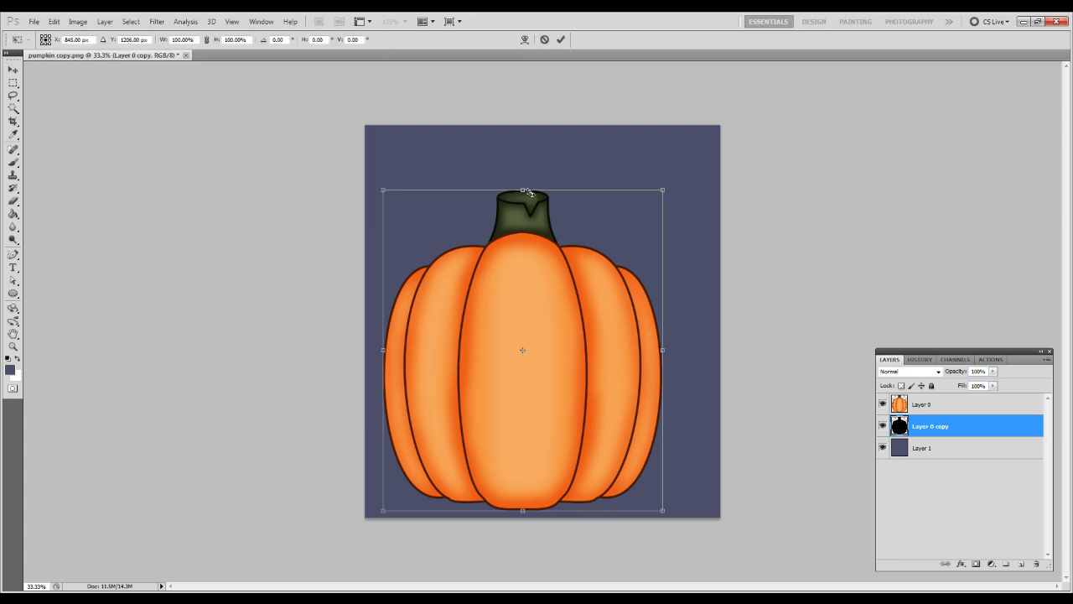
drag(522, 192, 595, 197)
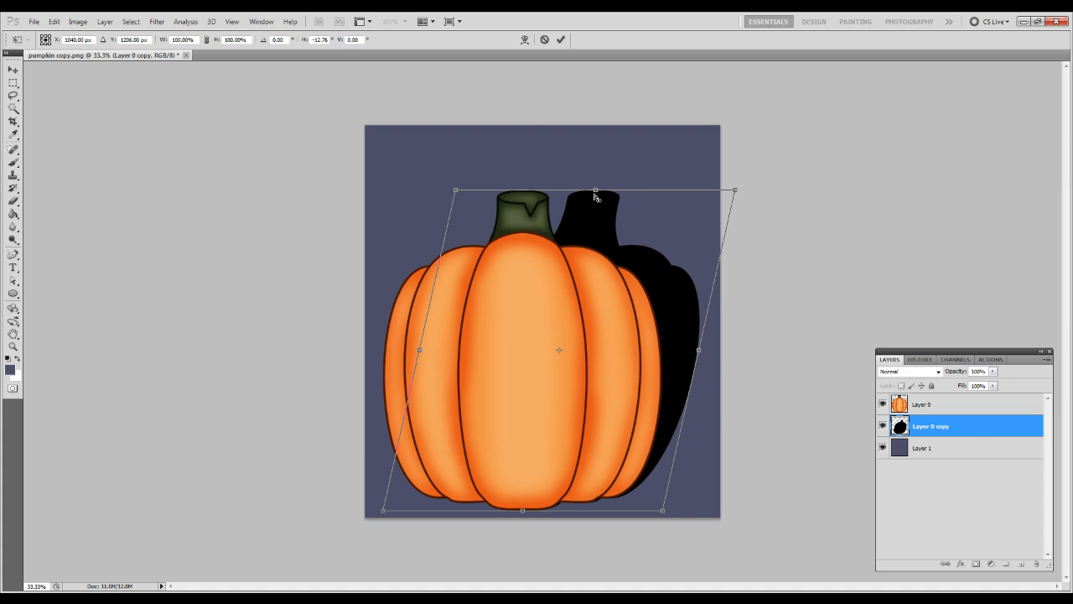
key(ctrl+z)
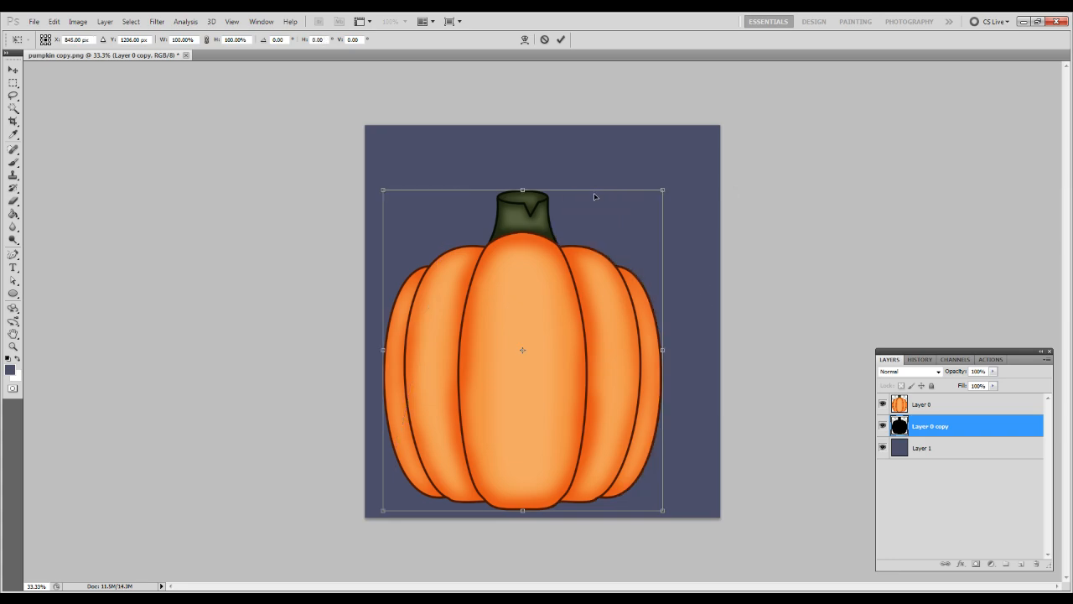
Apply a Perspective transform to the black copy, shifting its upper edge right and narrowing it toward the top
click(53, 21)
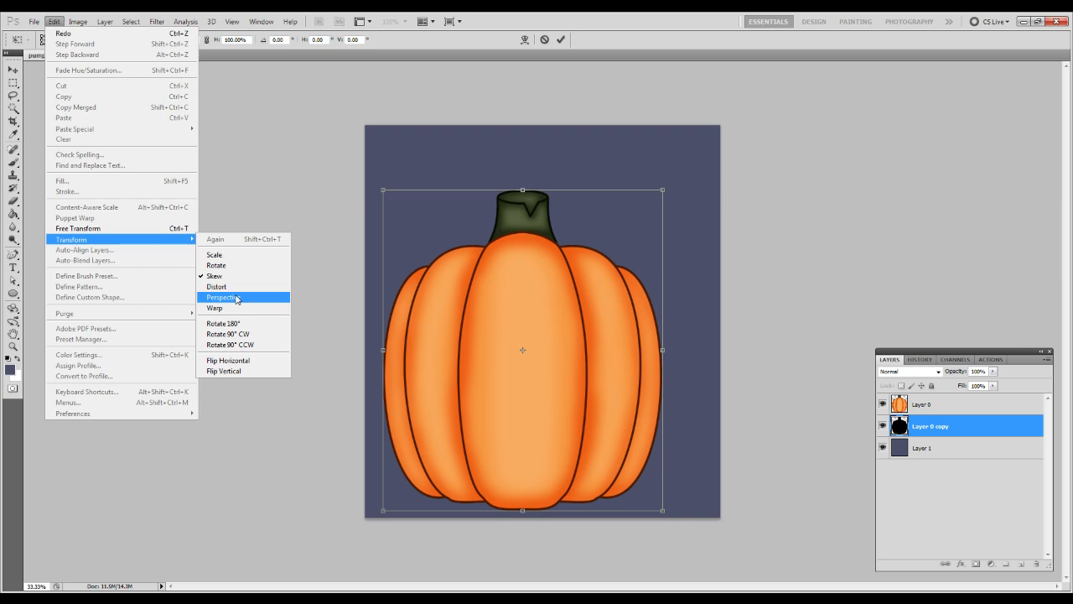
click(237, 298)
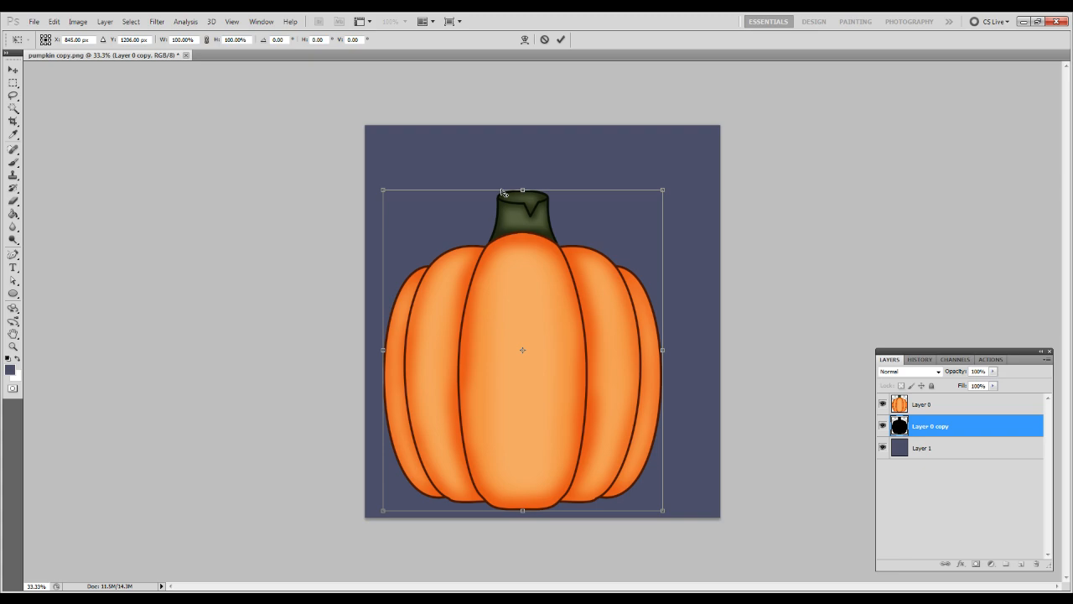
drag(503, 194, 527, 195)
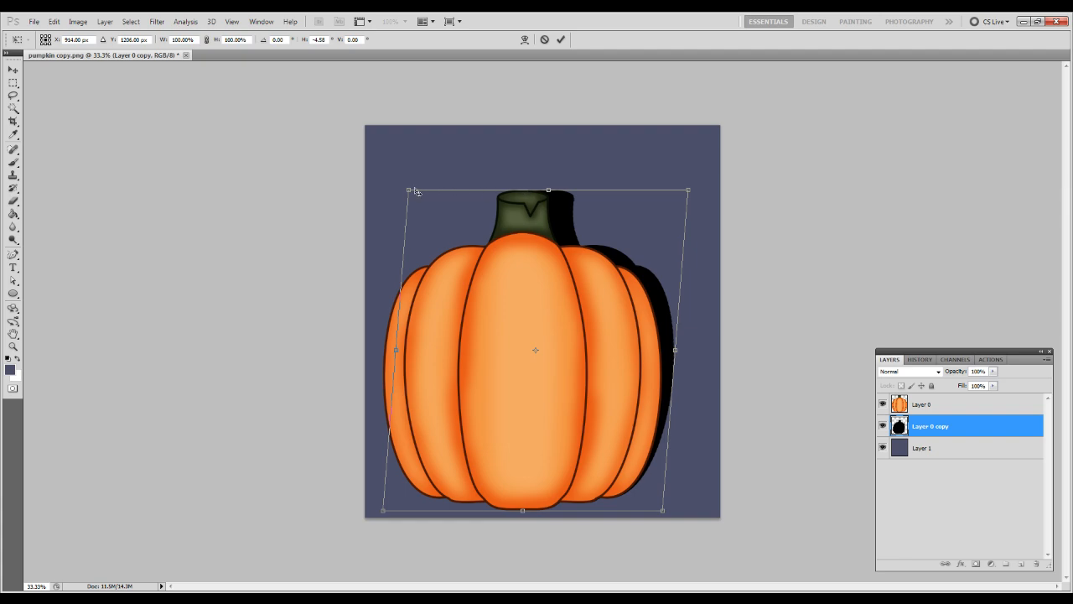
drag(409, 192, 422, 191)
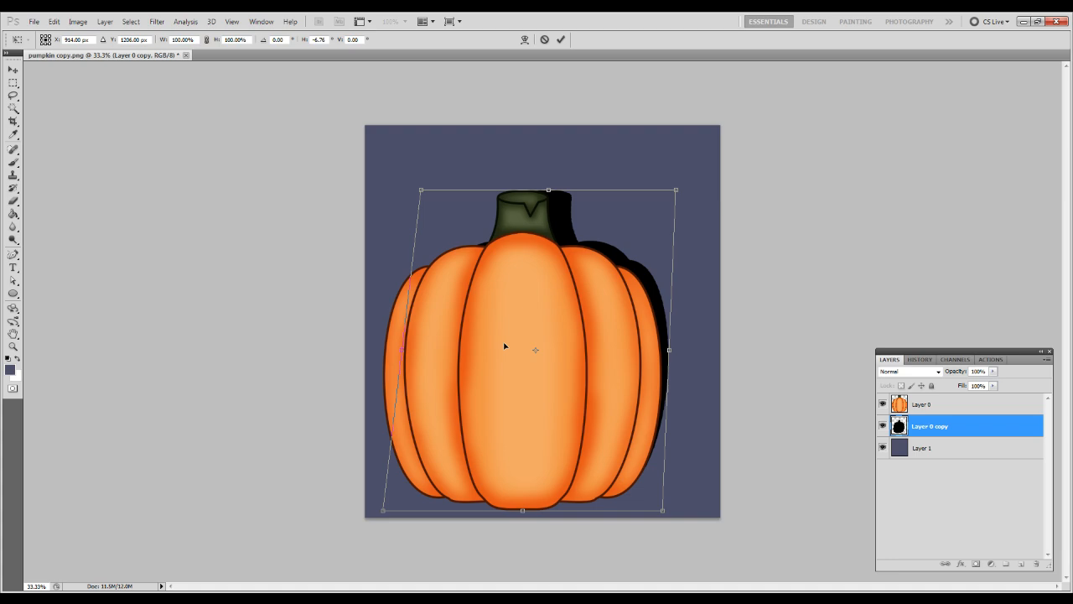
Scale the black pumpkin copy proportionally to 103%, shift it slightly up and right, and apply the transform
click(208, 40)
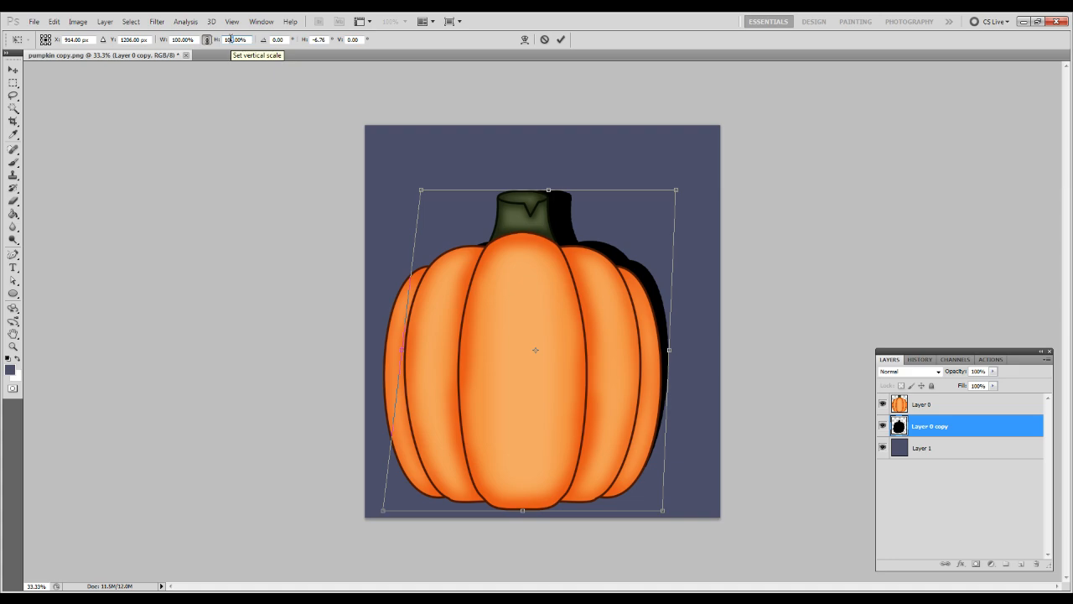
click(231, 40)
scroll(231, 39, up, 2)
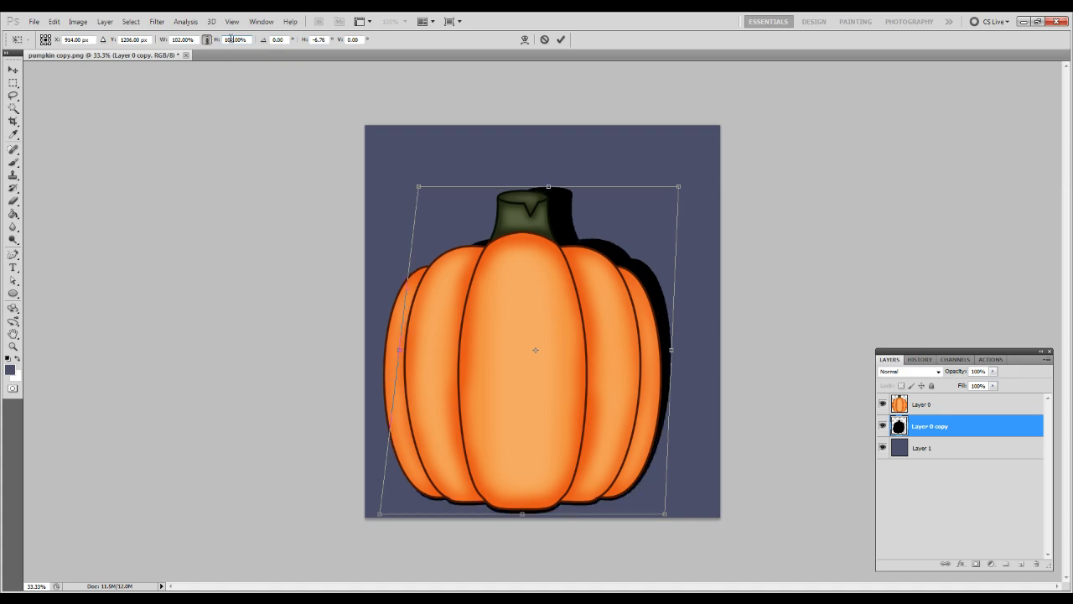
key(Return)
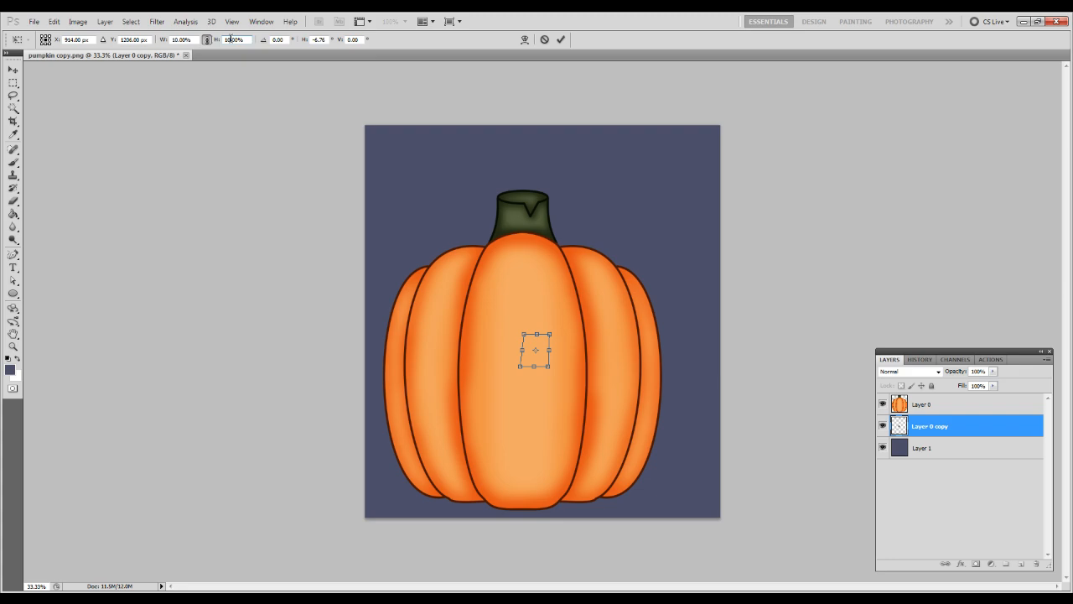
text(103)
key(Return)
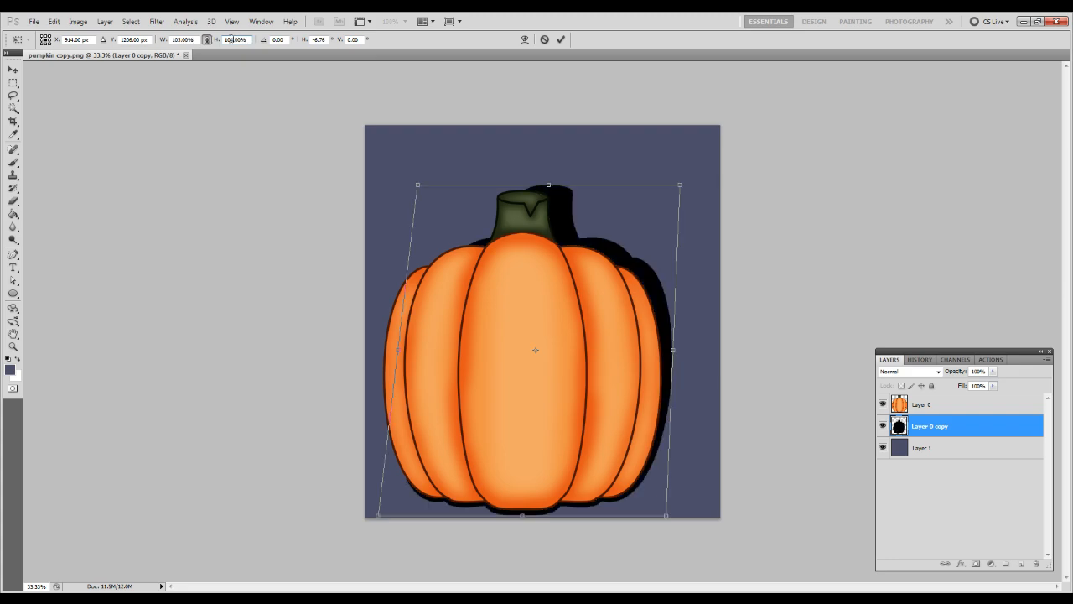
drag(515, 429, 514, 425)
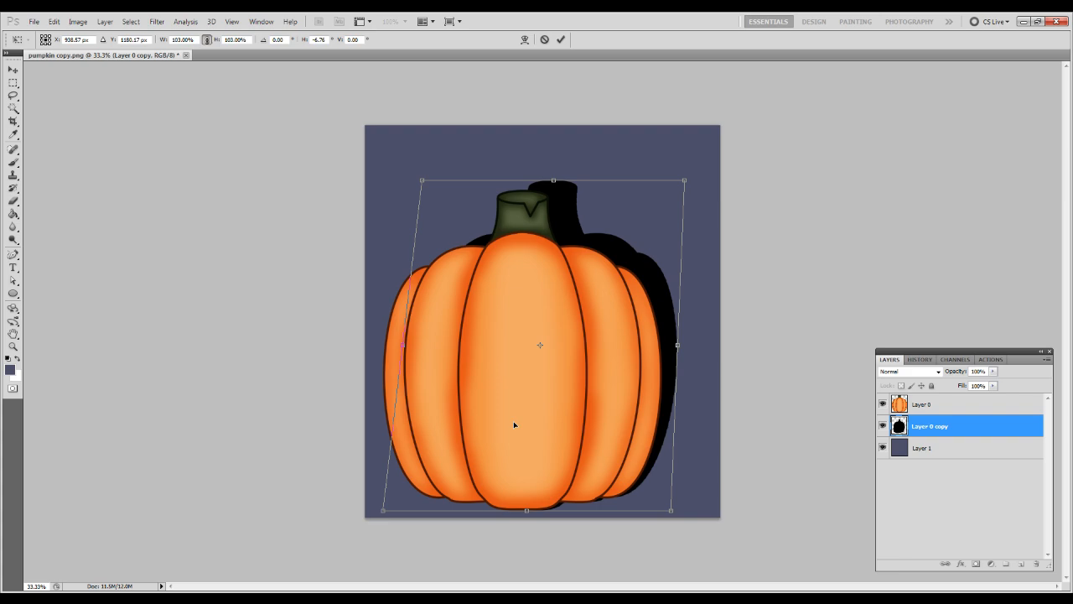
key(Return)
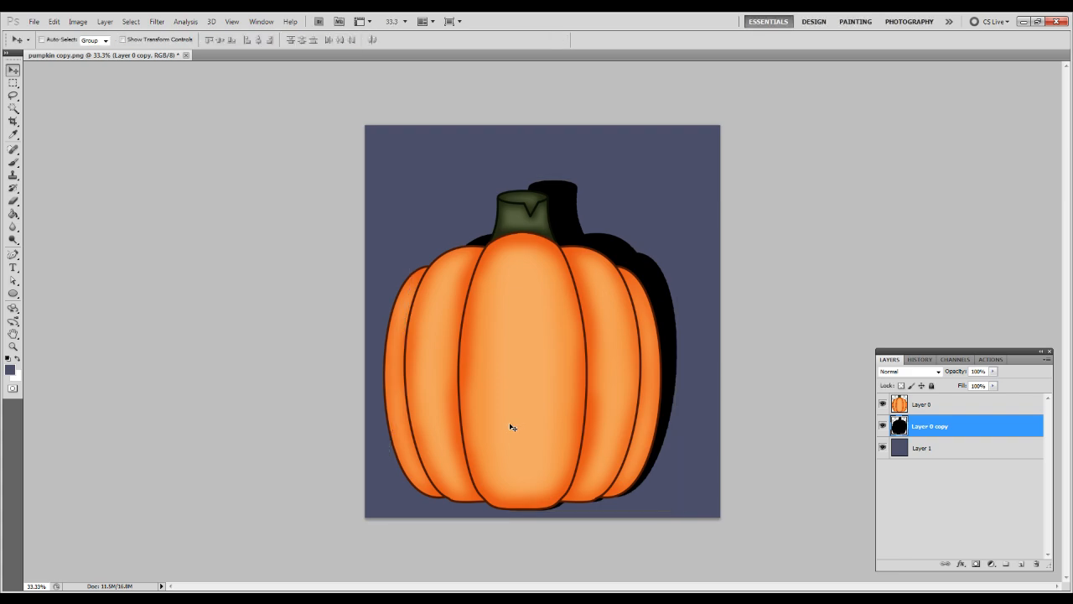
Erase the slivers of the black copy that show below the pumpkin's bottom edge
key(z)
drag(363, 519, 723, 374)
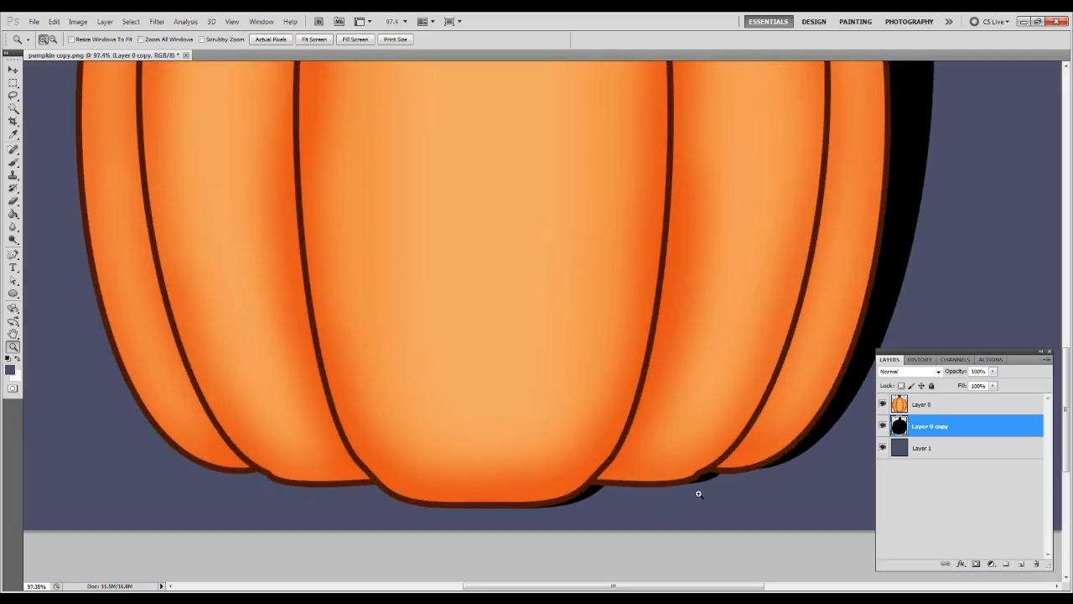
key(b)
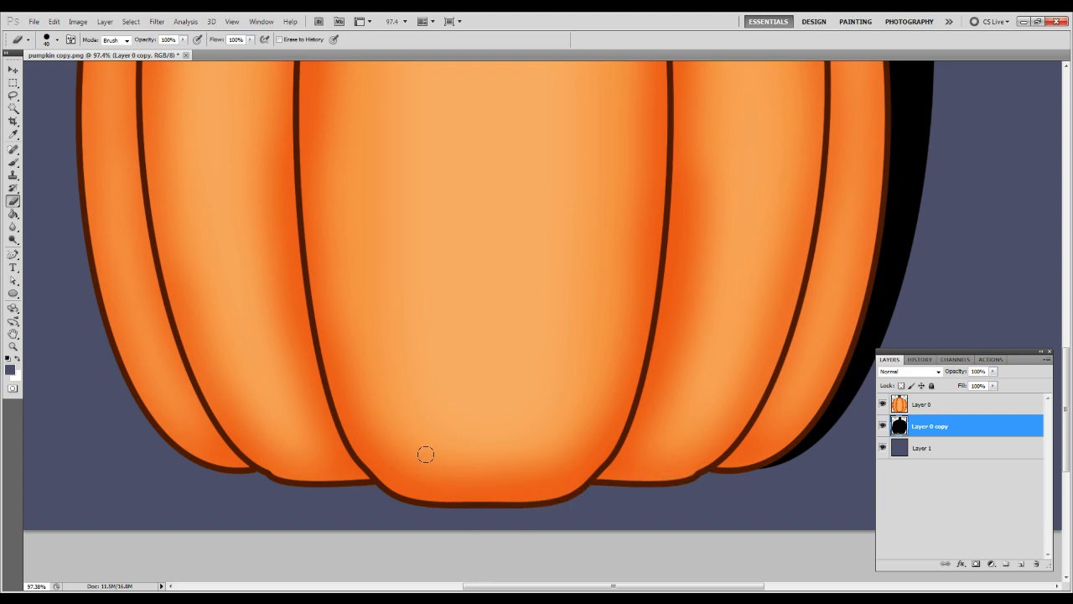
key(ctrl+0)
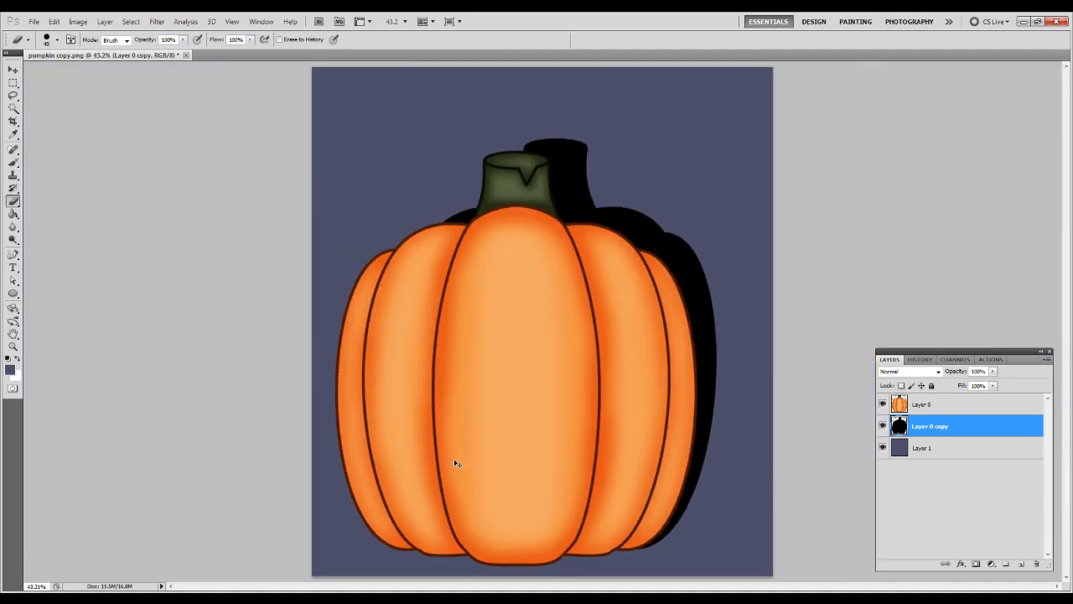
key(ctrl+shift+s)
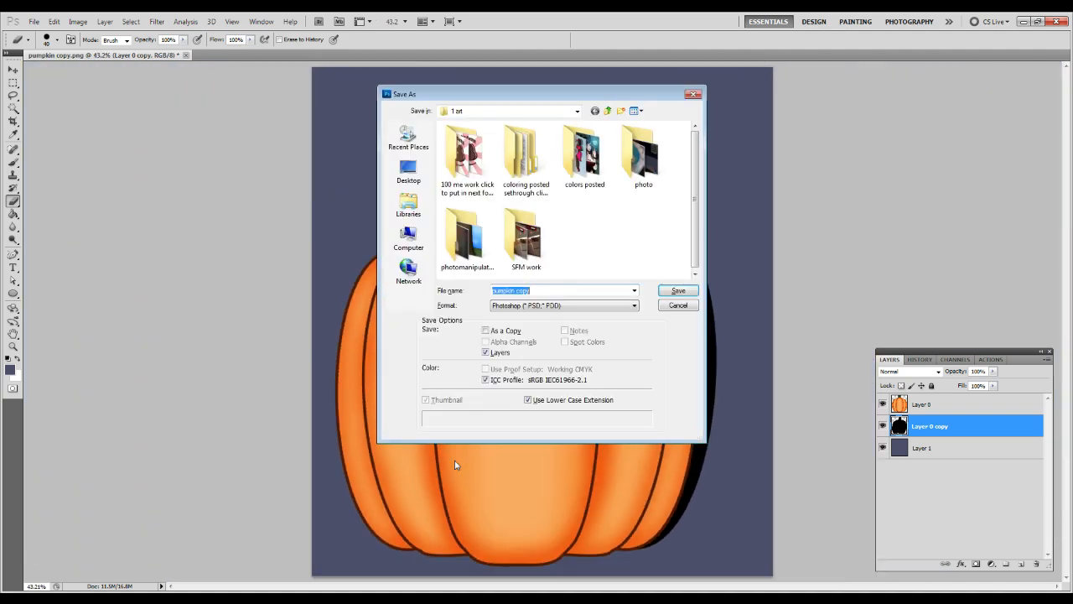
click(679, 307)
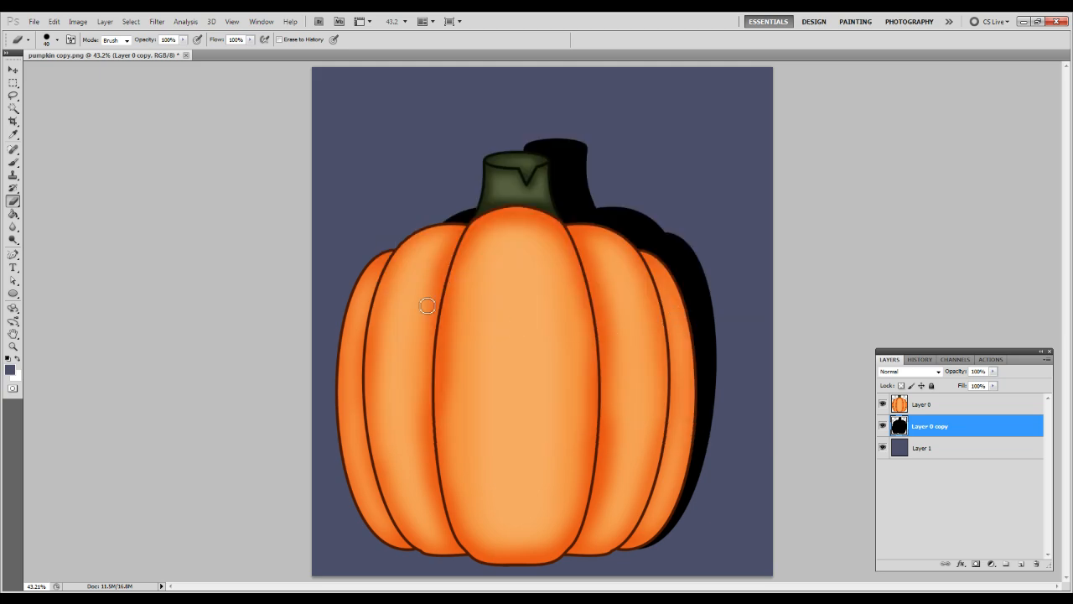
Apply a Gaussian Blur with a radius of 24.2 pixels to the black pumpkin copy
click(156, 21)
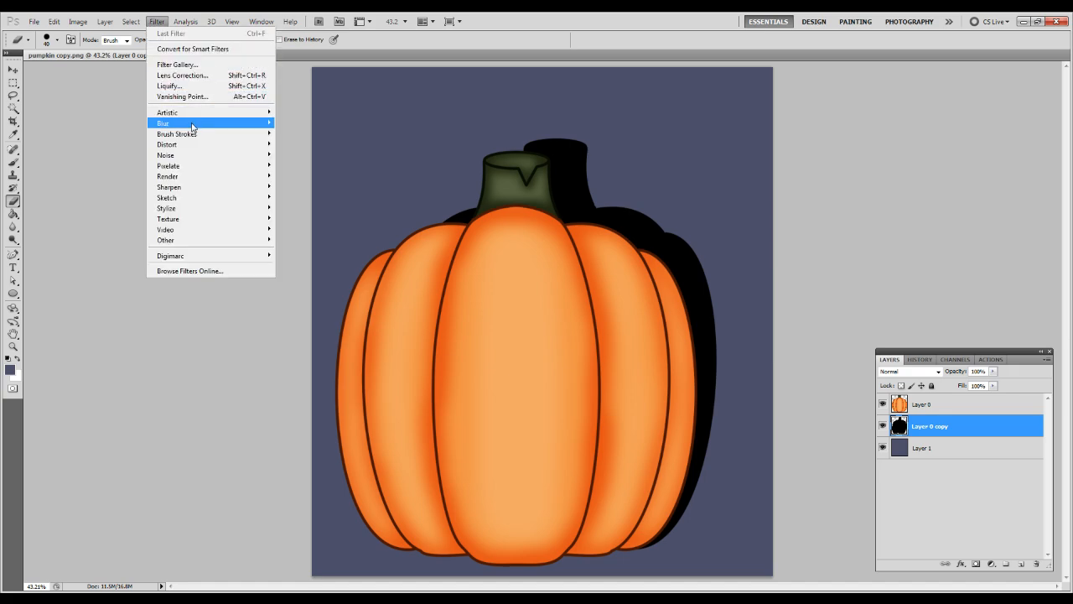
mouse_move(214, 124)
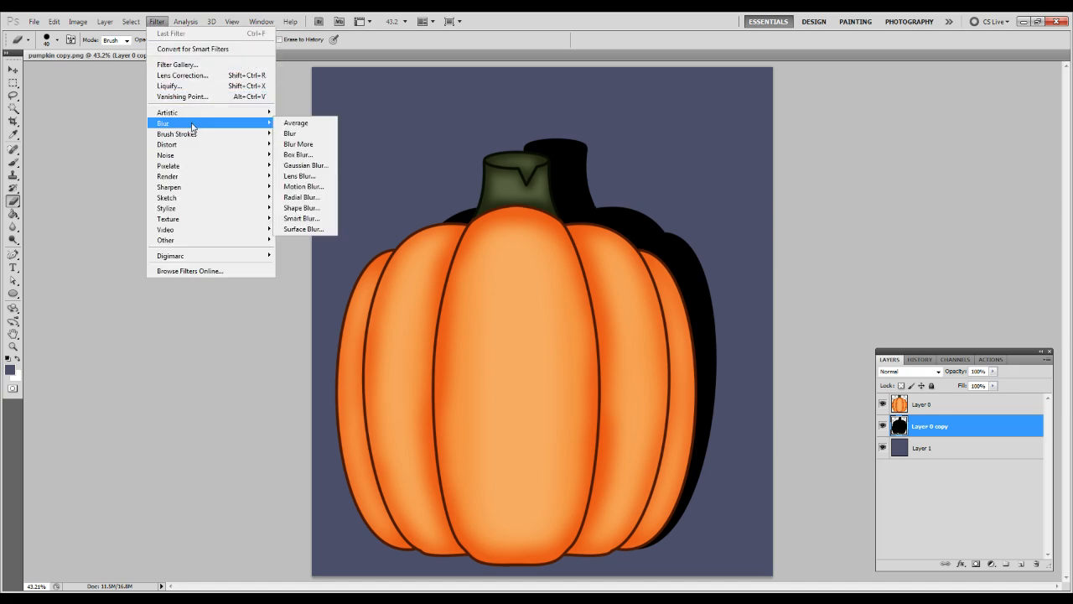
click(319, 166)
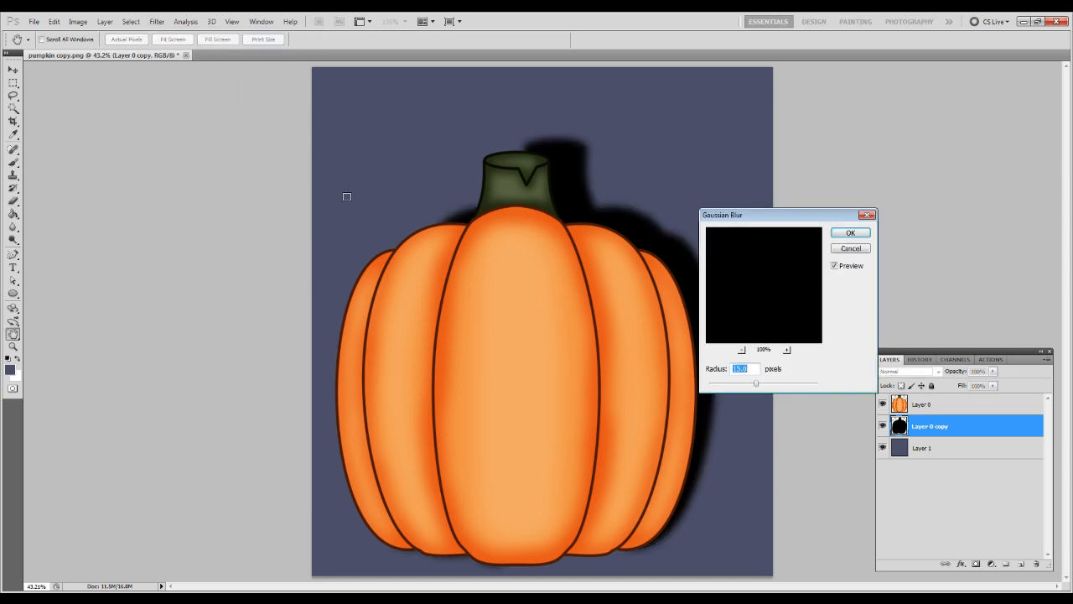
drag(748, 224, 812, 217)
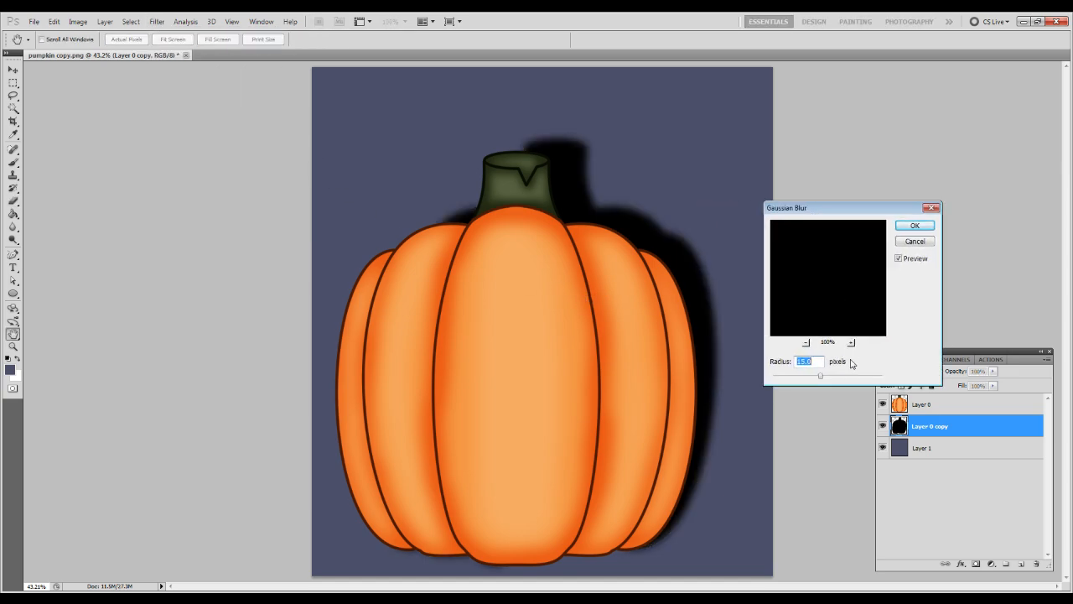
drag(821, 381, 826, 380)
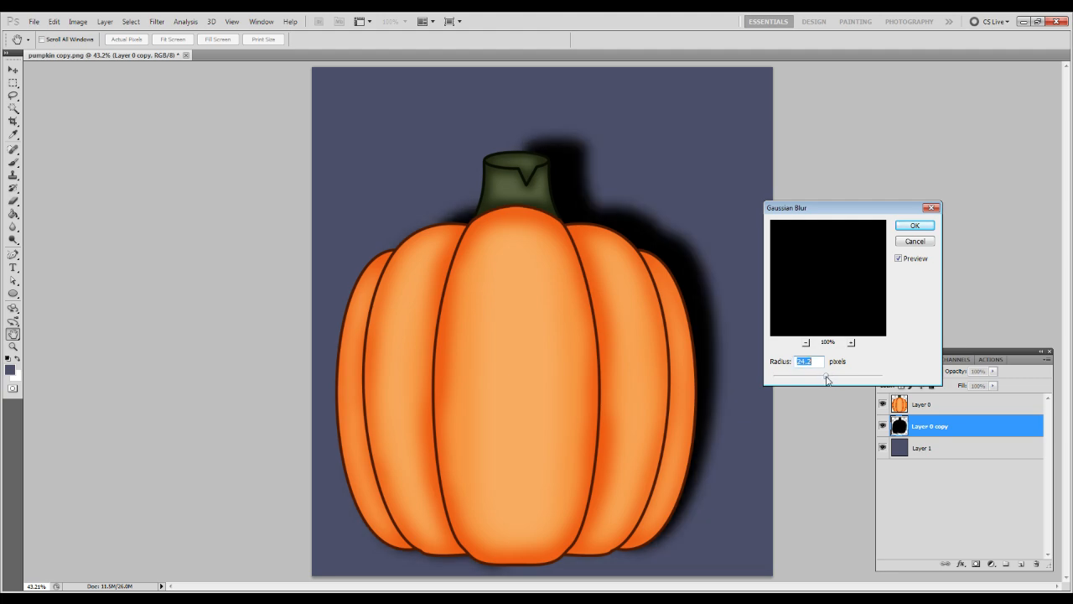
key(Return)
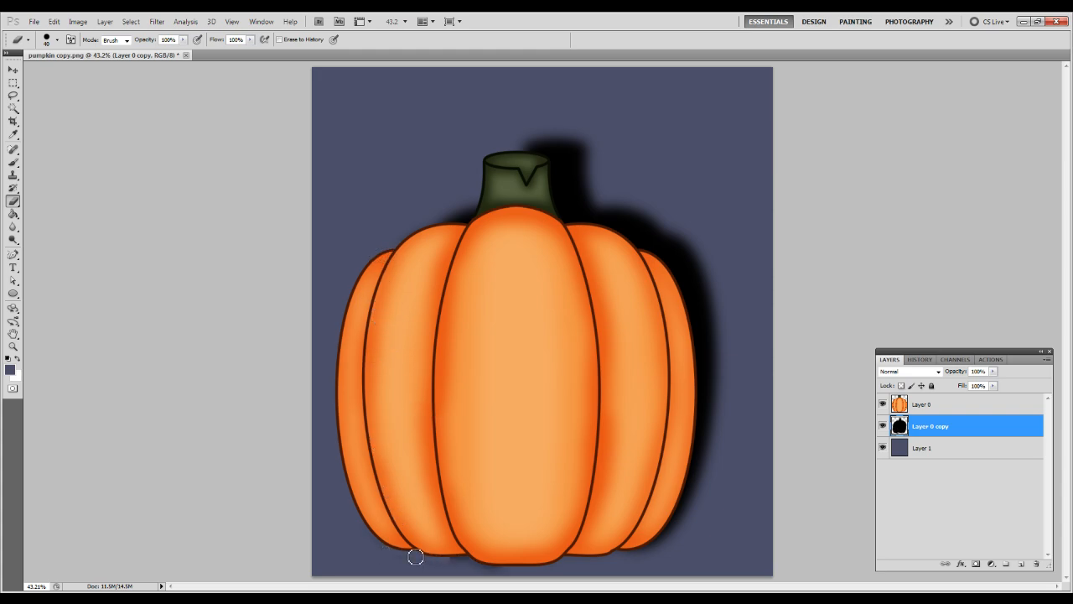
Erase the blurred shadow spilling out below the pumpkin, and set the shadow layer's opacity to 45%
drag(517, 568, 442, 559)
key(])
key(])
drag(996, 375, 963, 386)
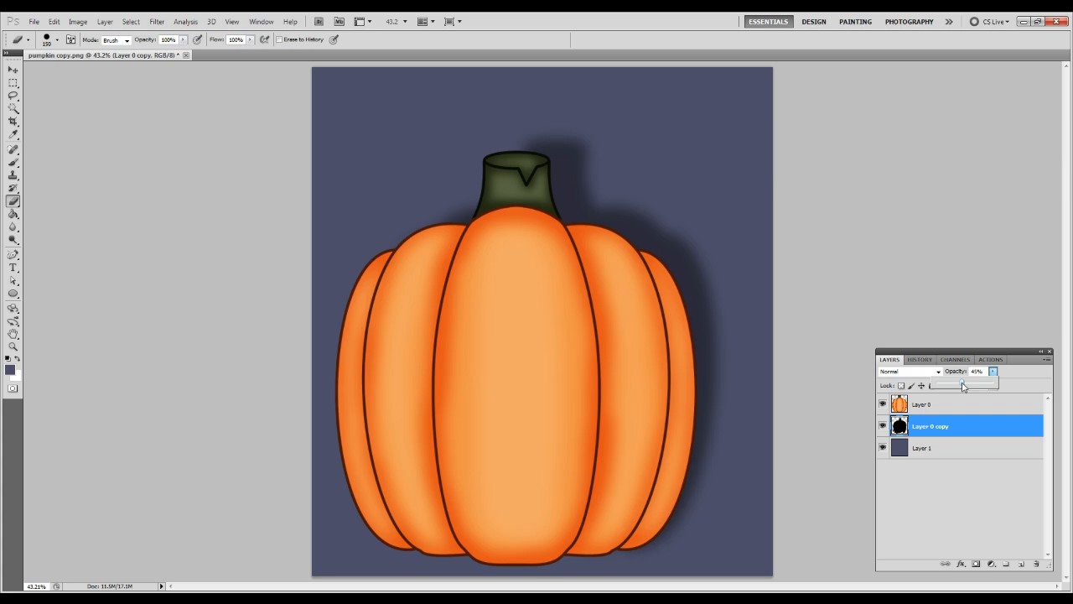
key(Return)
click(1037, 563)
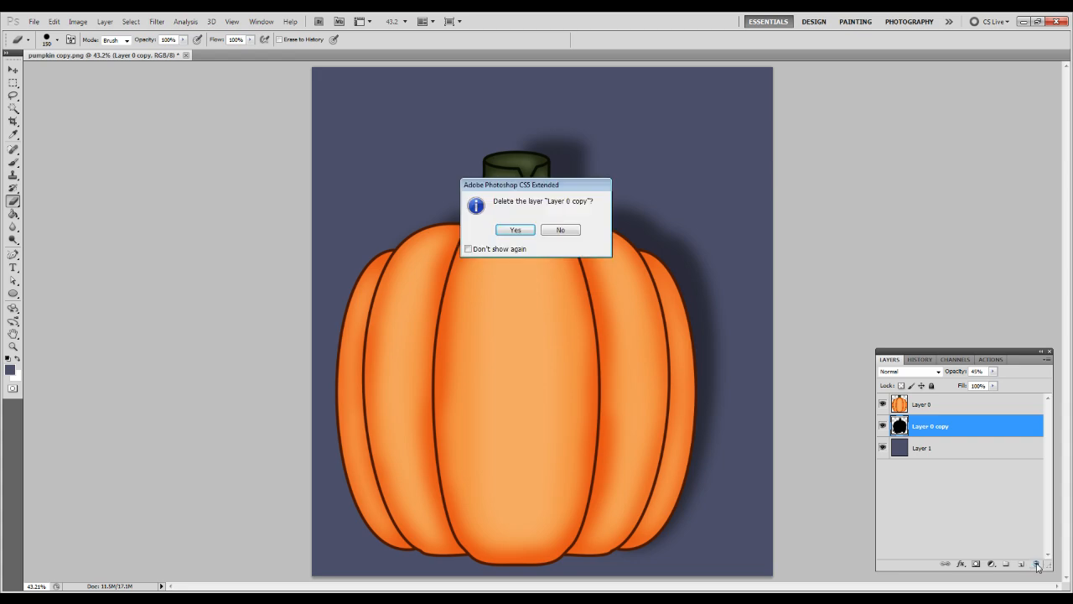
key(Return)
click(924, 405)
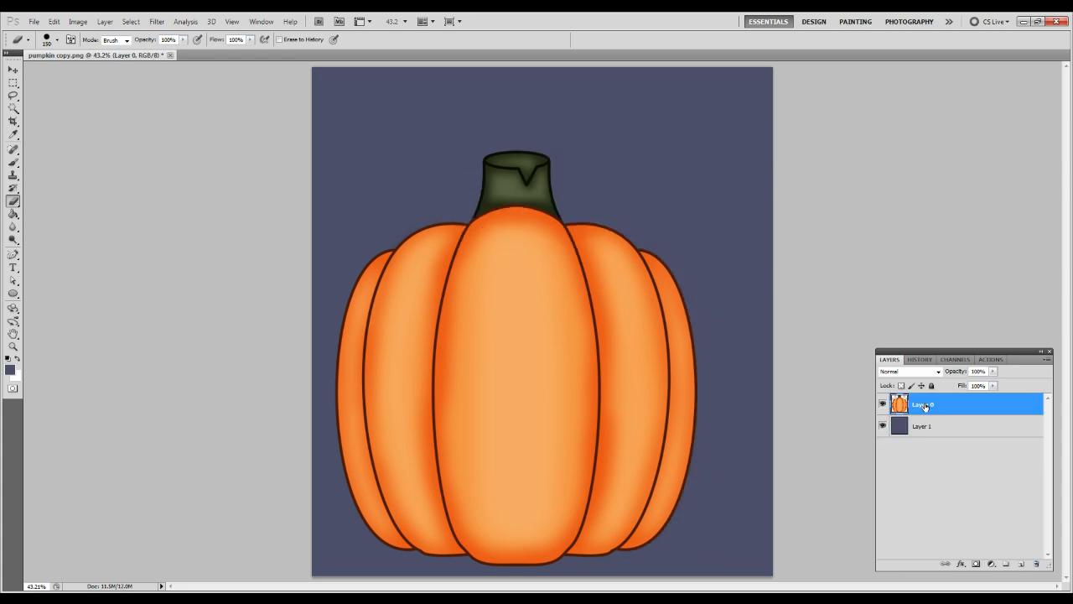
key(v)
drag(533, 382, 594, 320)
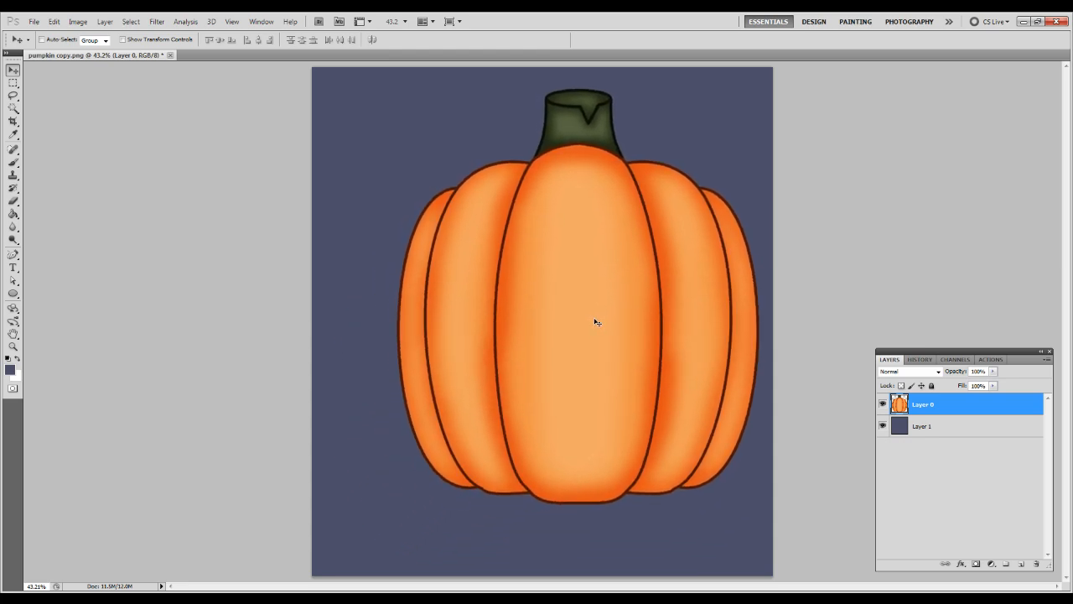
key(ctrl+z)
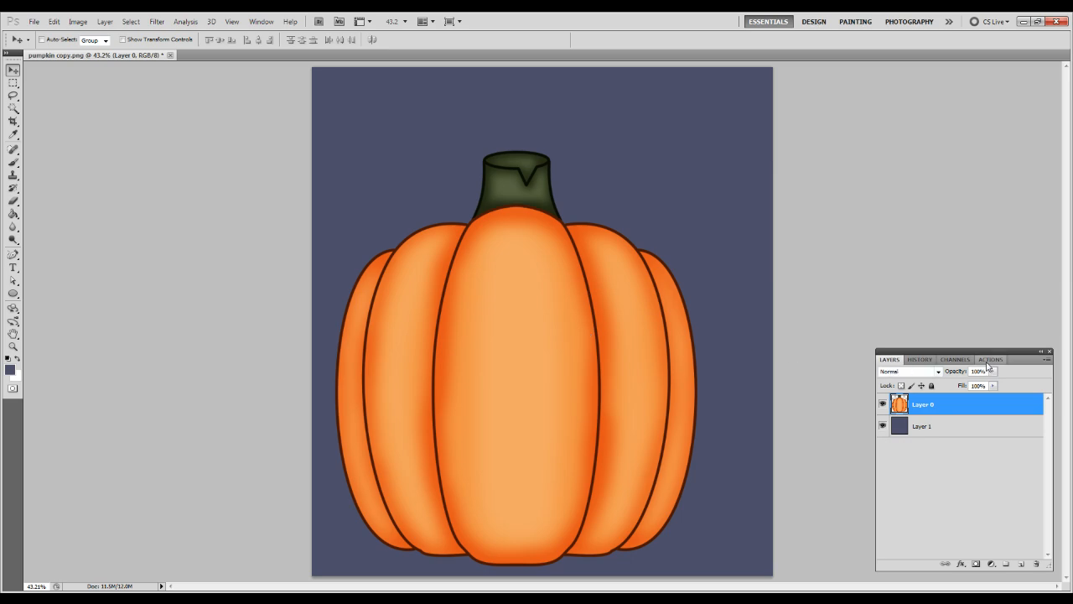
click(919, 359)
click(993, 538)
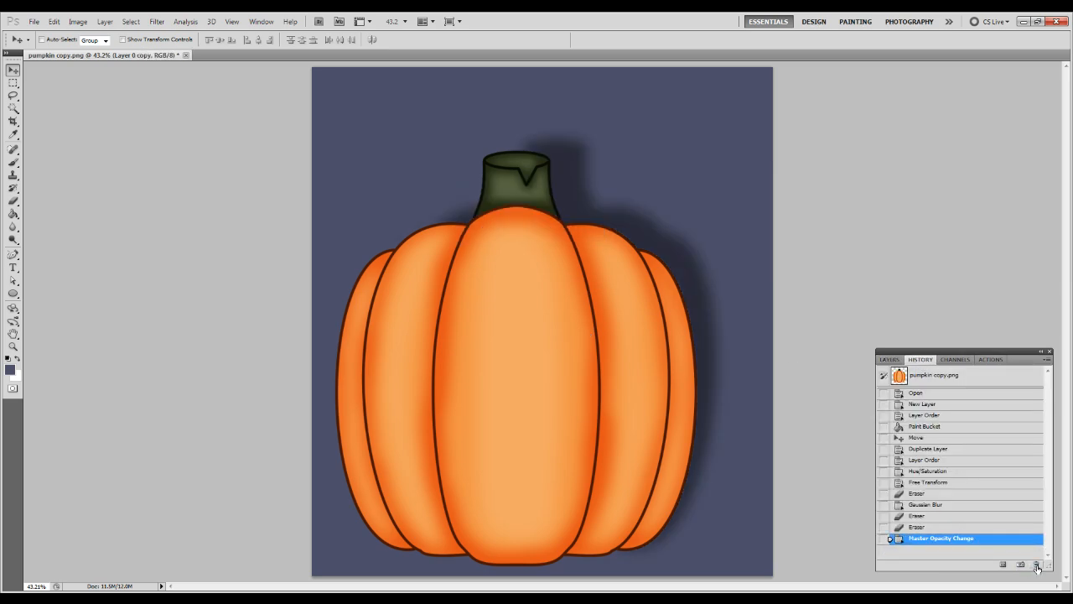
Save a copy of the shadowed pumpkin image in PNG format under the name "up out shadow"
click(34, 21)
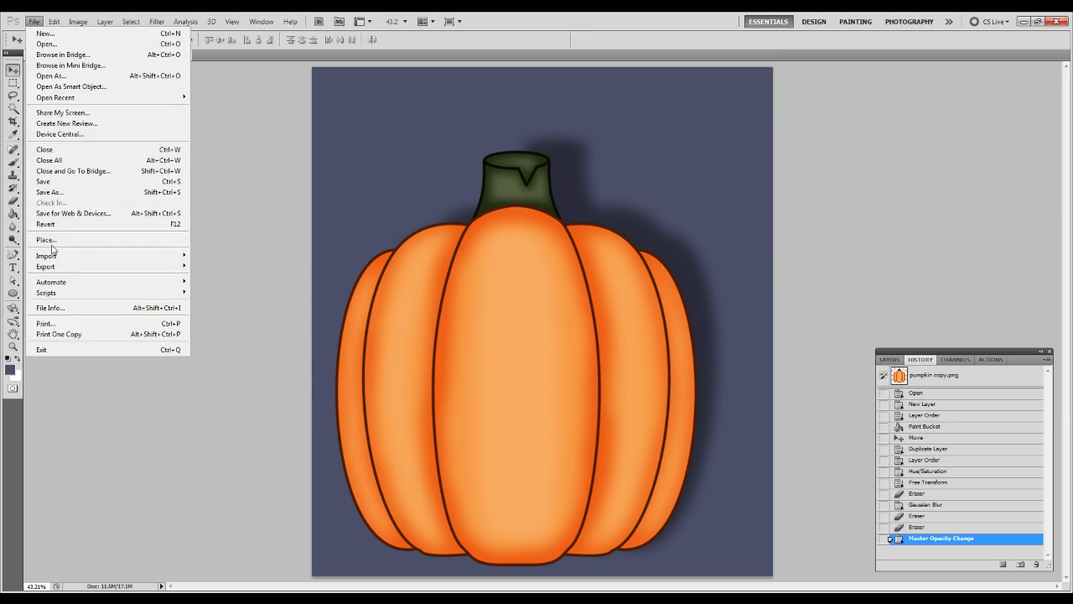
click(50, 192)
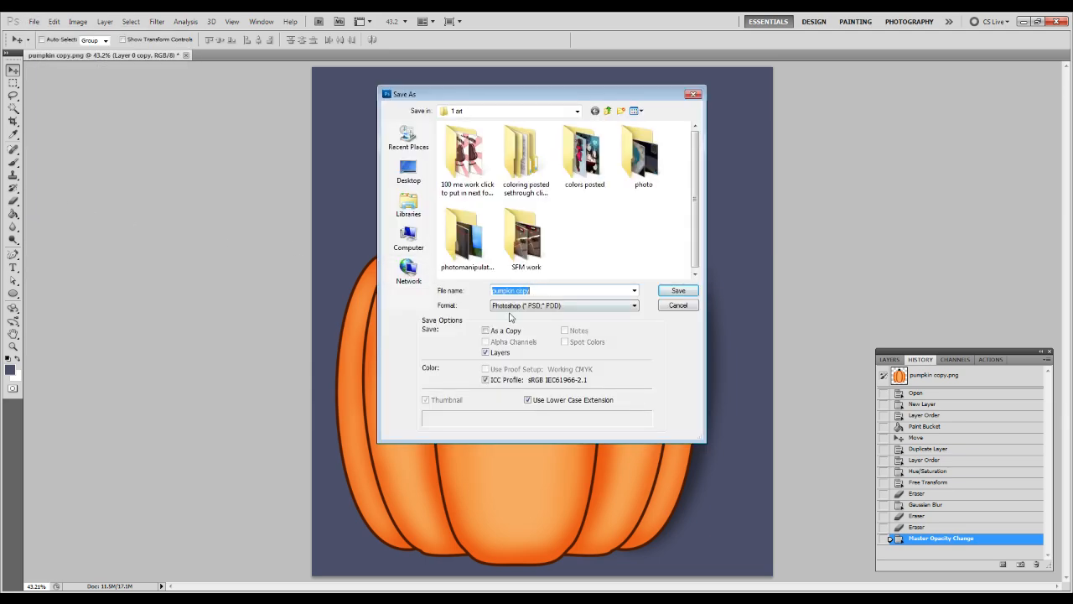
click(512, 307)
click(508, 424)
click(546, 291)
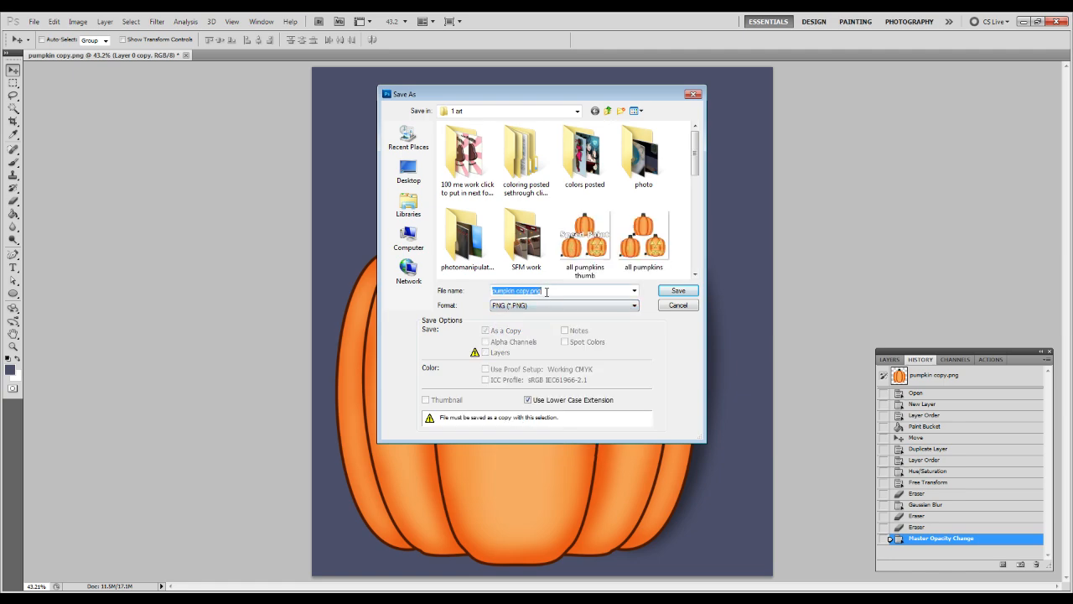
text(up out shadow)
key(Return)
key(Return)
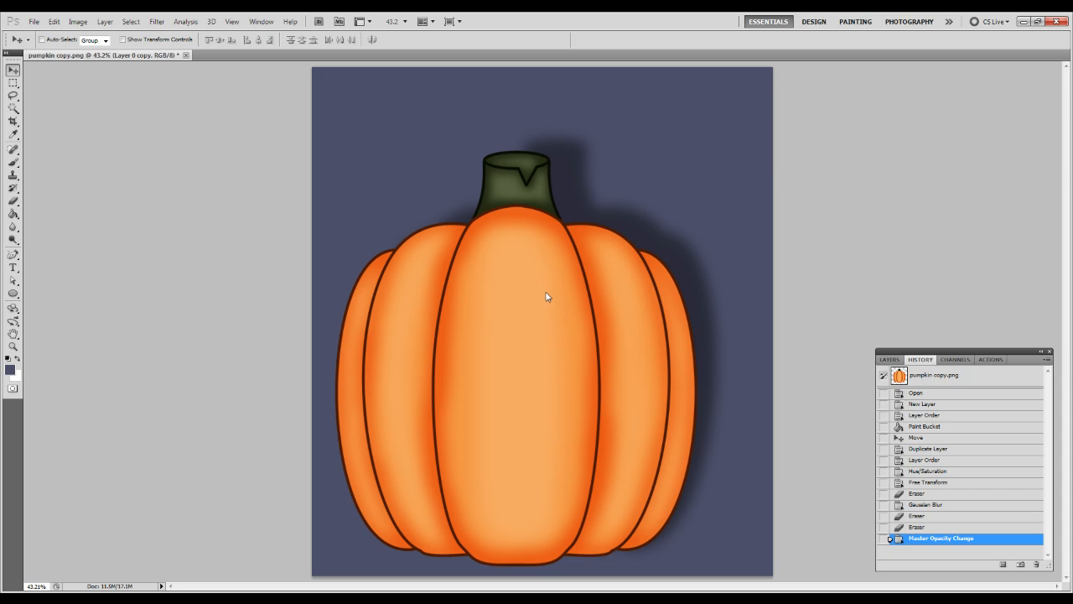
Delete the blurred shadow layer between the pumpkin and the blue background
click(891, 359)
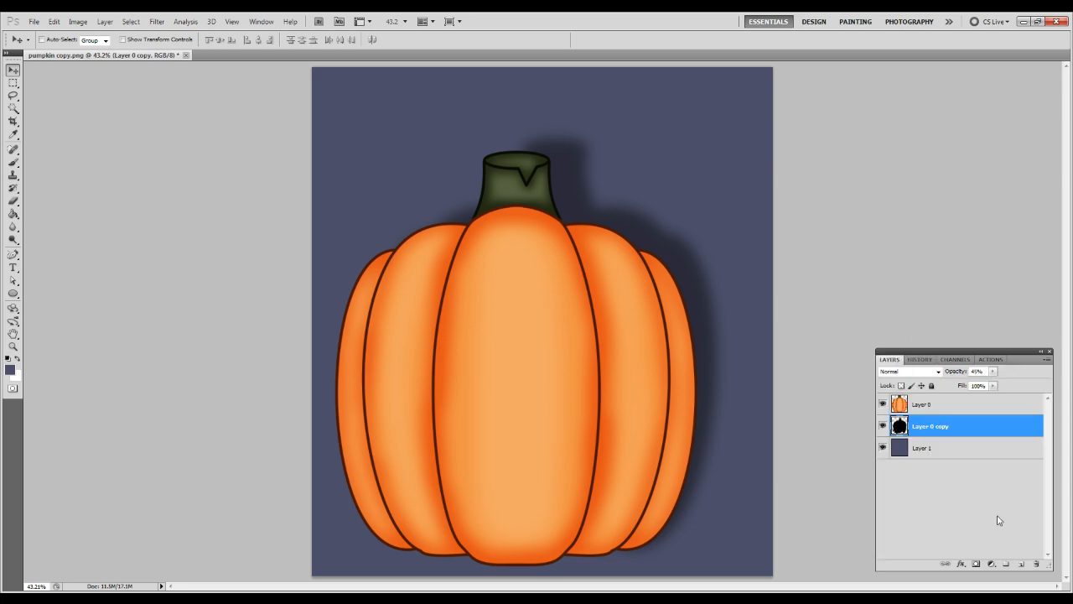
click(1036, 560)
drag(944, 430, 1038, 568)
Move the original pumpkin layer up and to the right on the canvas, leaving space below it
click(931, 407)
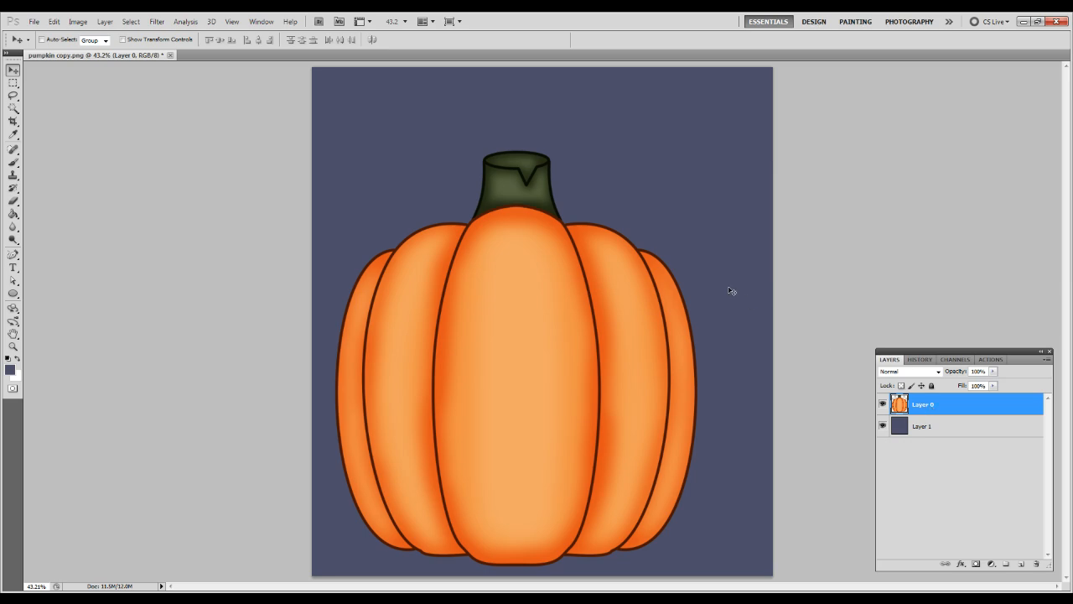
drag(528, 350, 577, 280)
right_click(944, 410)
click(859, 409)
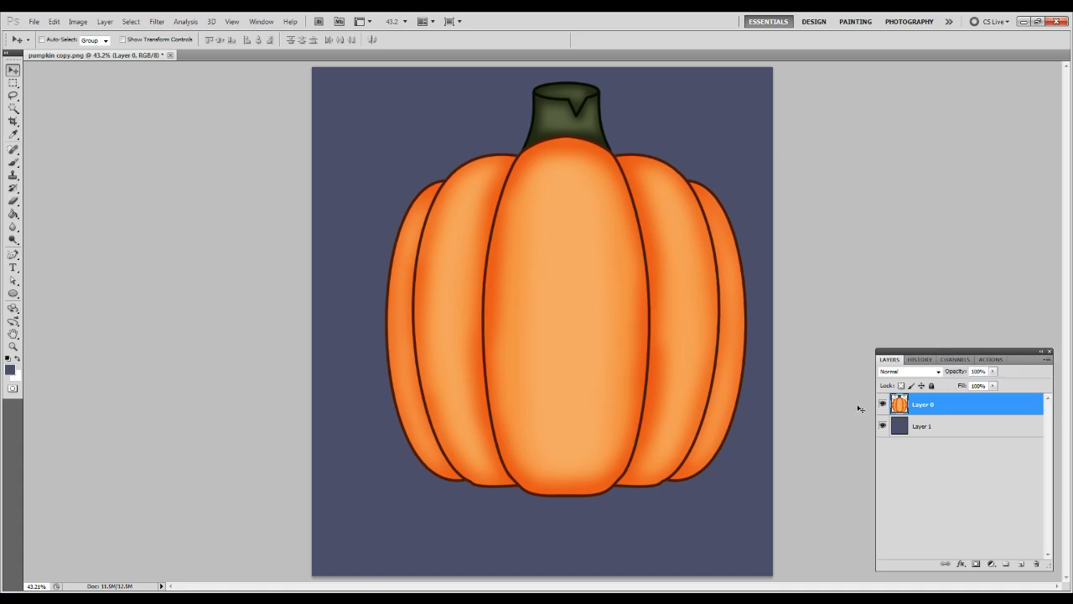
Duplicate the repositioned pumpkin layer and place the copy between the original and the blue background layer
right_click(944, 408)
click(968, 178)
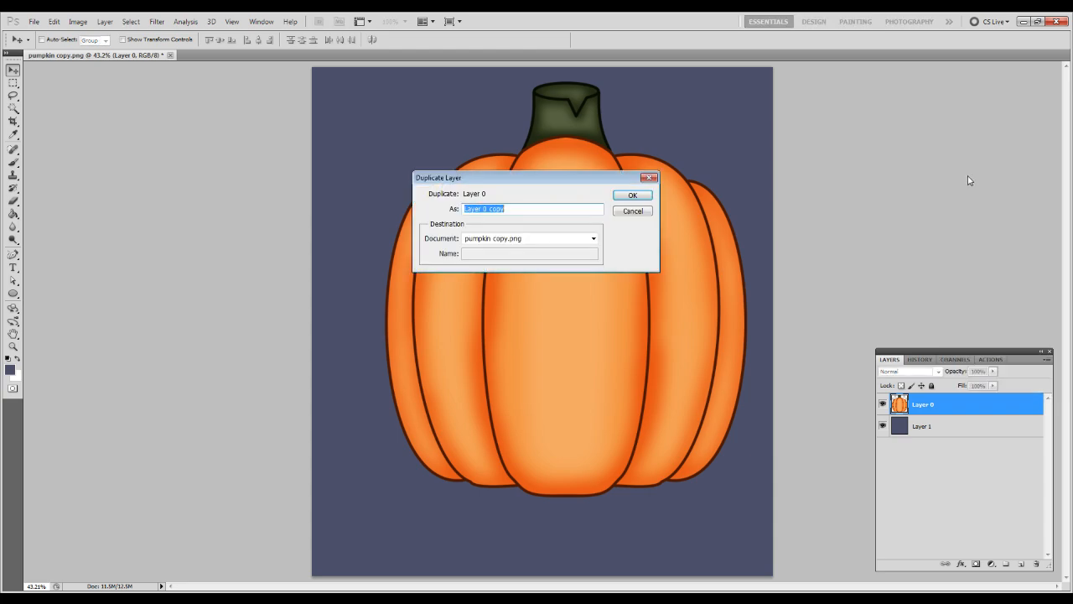
key(Return)
drag(939, 411, 933, 441)
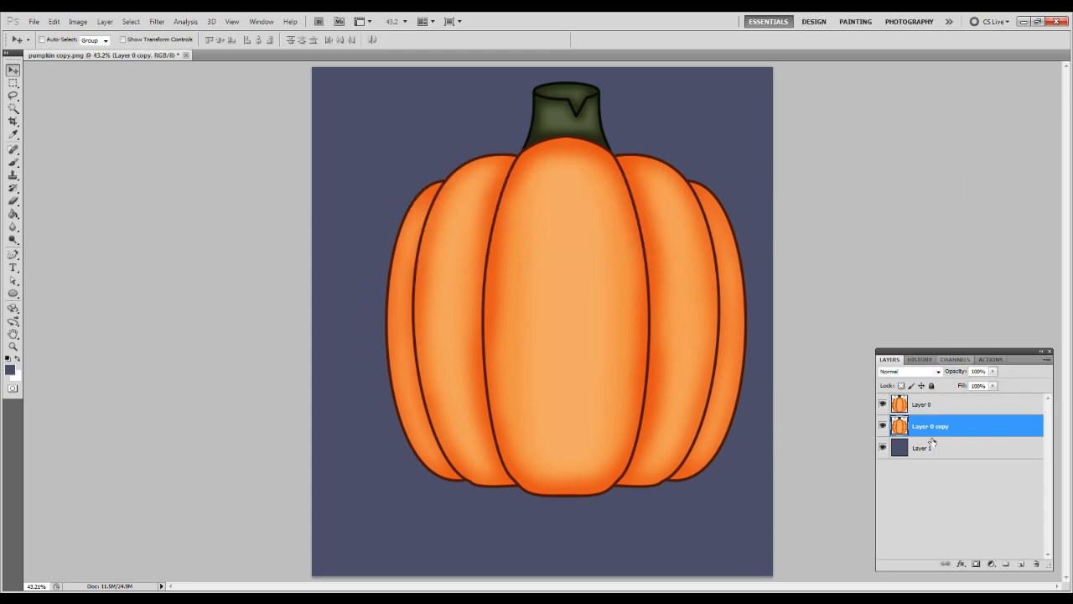
Turn the new pumpkin copy solid black with Hue/Saturation, using saturation -100 and the minimum lightness
key(ctrl+u)
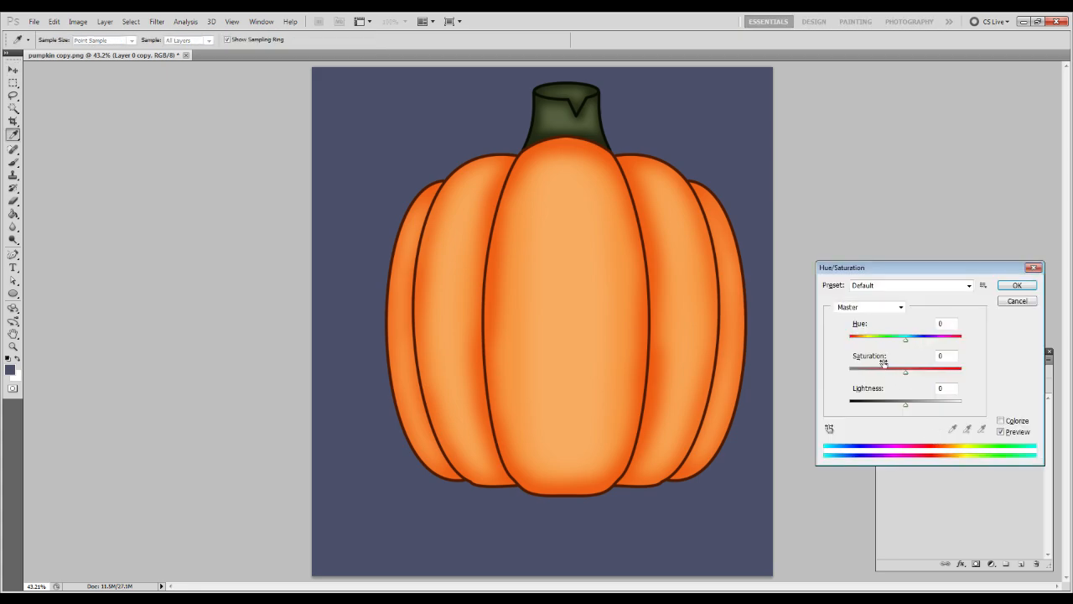
drag(907, 373, 664, 370)
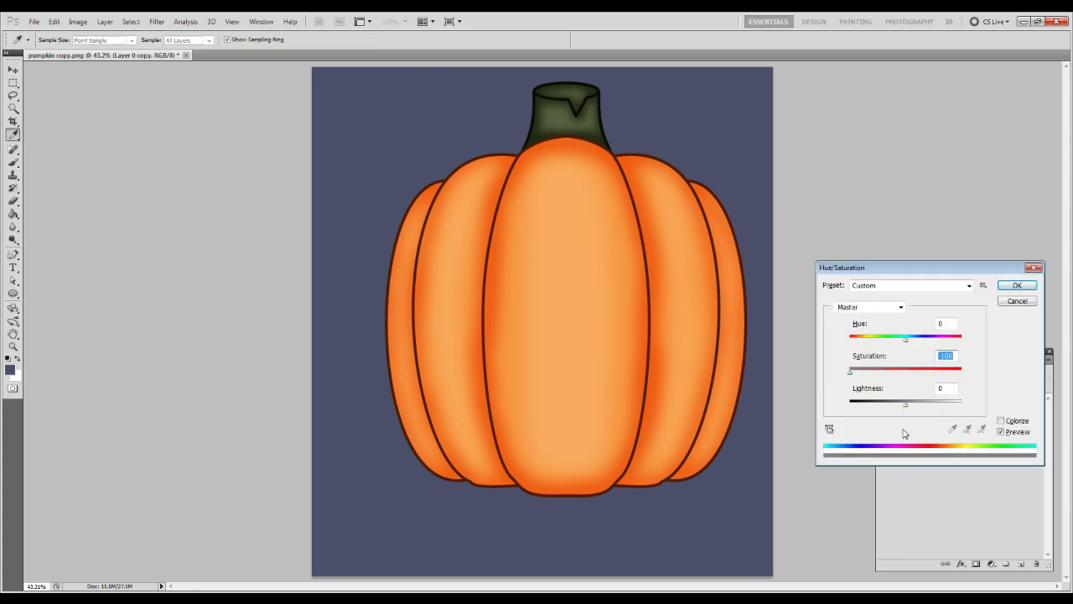
drag(906, 407, 522, 388)
key(Return)
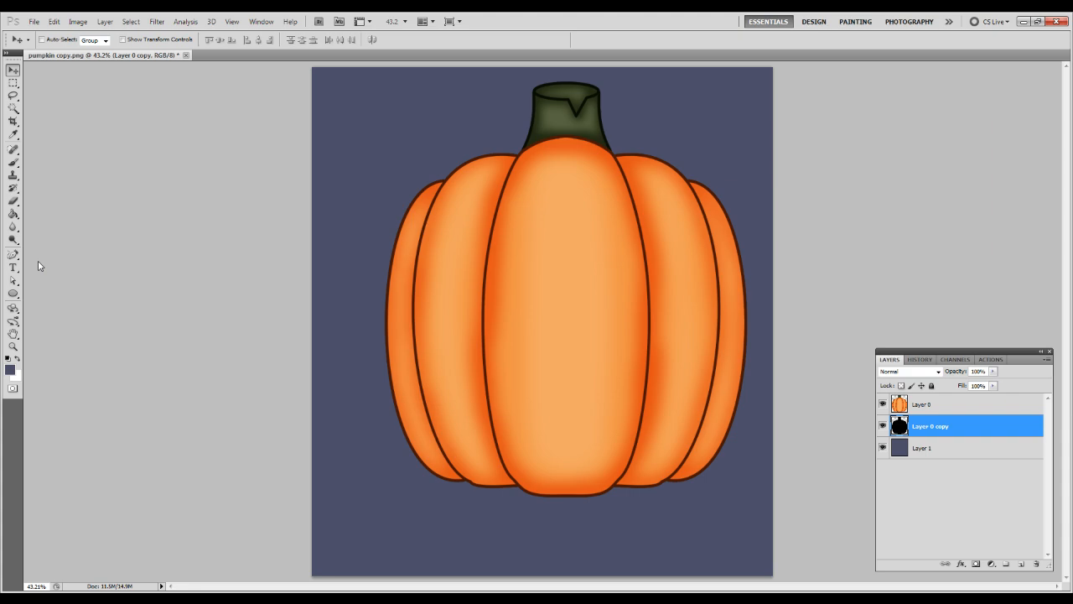
Begin a Perspective transform on the black copy, slanting its upper edge to the left and slightly narrowing it
click(54, 21)
mouse_move(95, 240)
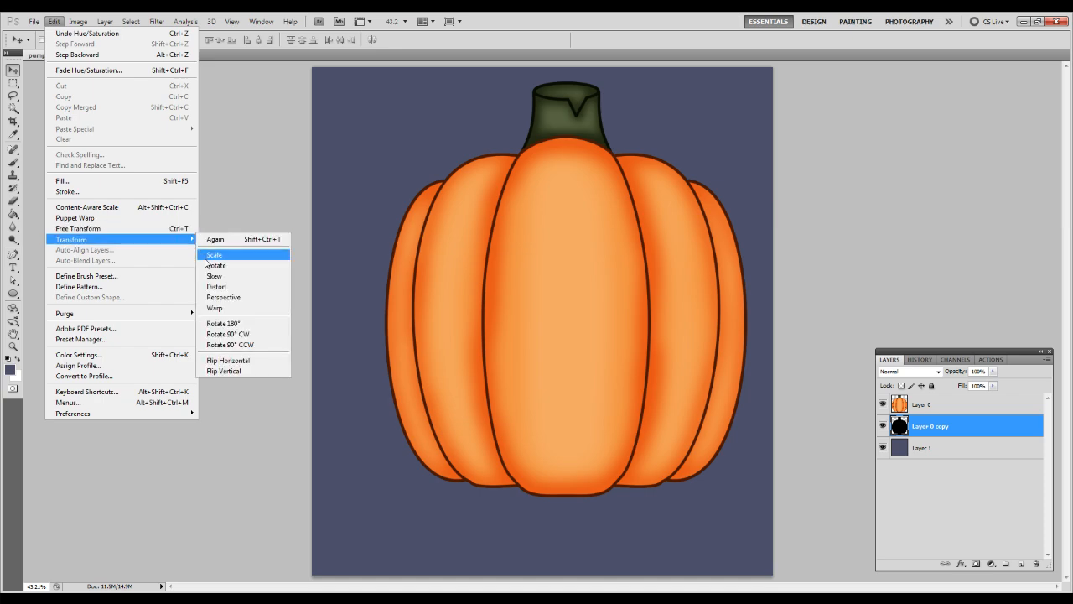
click(231, 303)
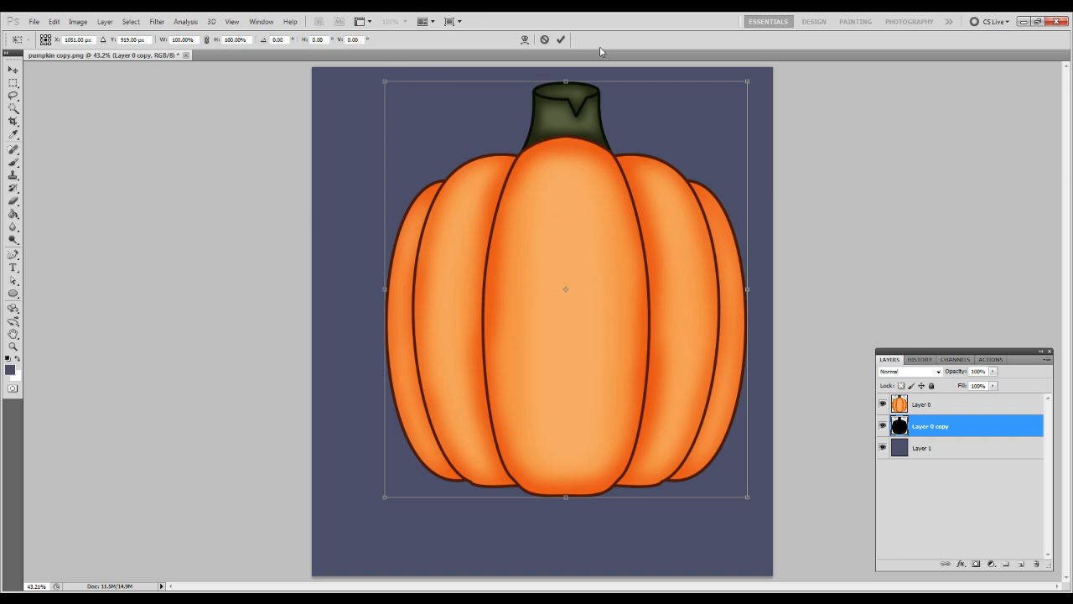
drag(566, 82, 484, 116)
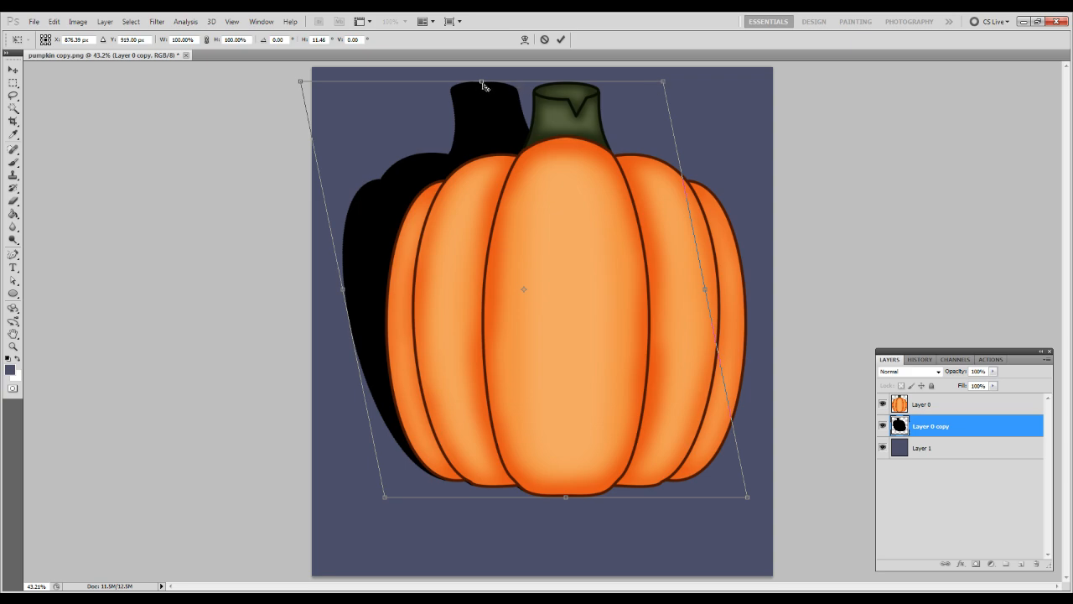
mouse_move(662, 82)
mouse_down()
mouse_move(640, 84)
mouse_move(669, 82)
mouse_move(648, 81)
mouse_up()
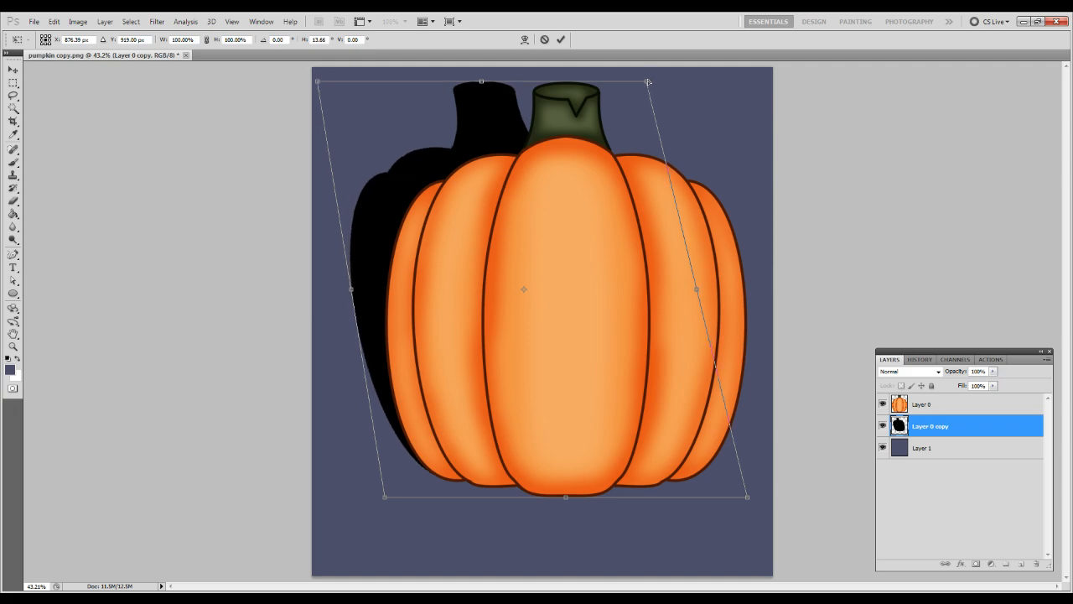
Link the transform's width and height, scale the black copy to 90%, and shift it down and left
click(206, 39)
drag(235, 40, 171, 41)
text(90)
key(Return)
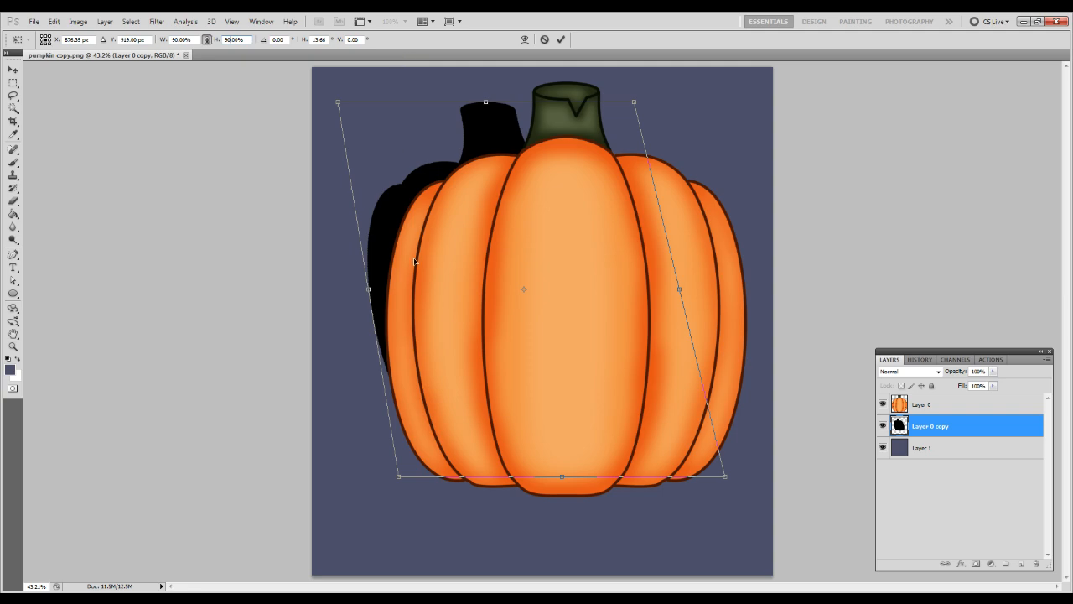
mouse_move(487, 352)
mouse_down()
mouse_move(445, 359)
mouse_move(474, 368)
mouse_up()
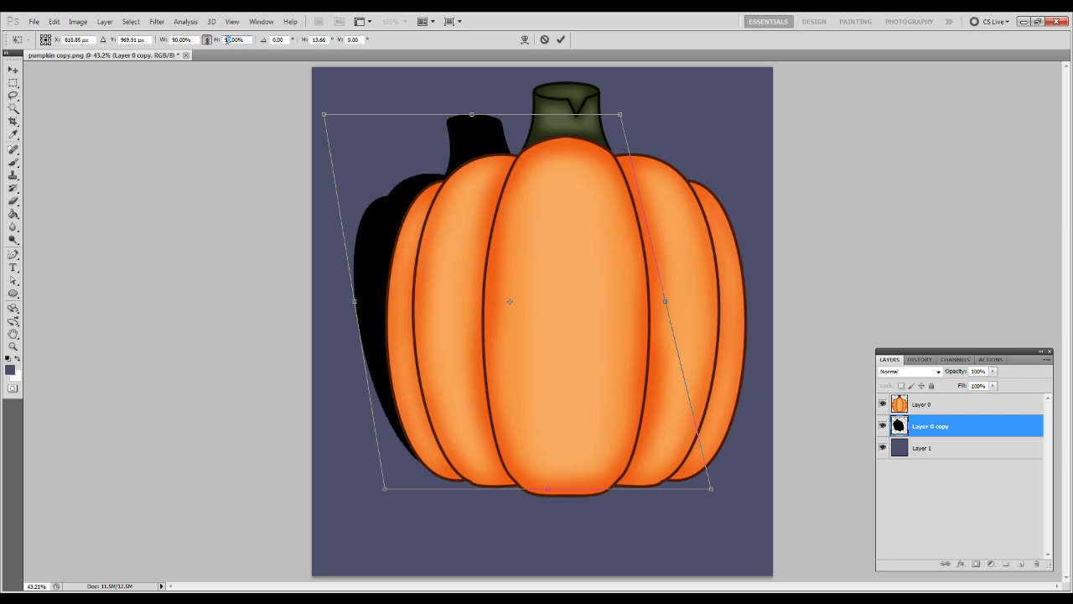
Scale the black copy proportionally to 96% after trying 98%, keeping its slanted shape behind the pumpkin
text(8)
drag(555, 439, 570, 428)
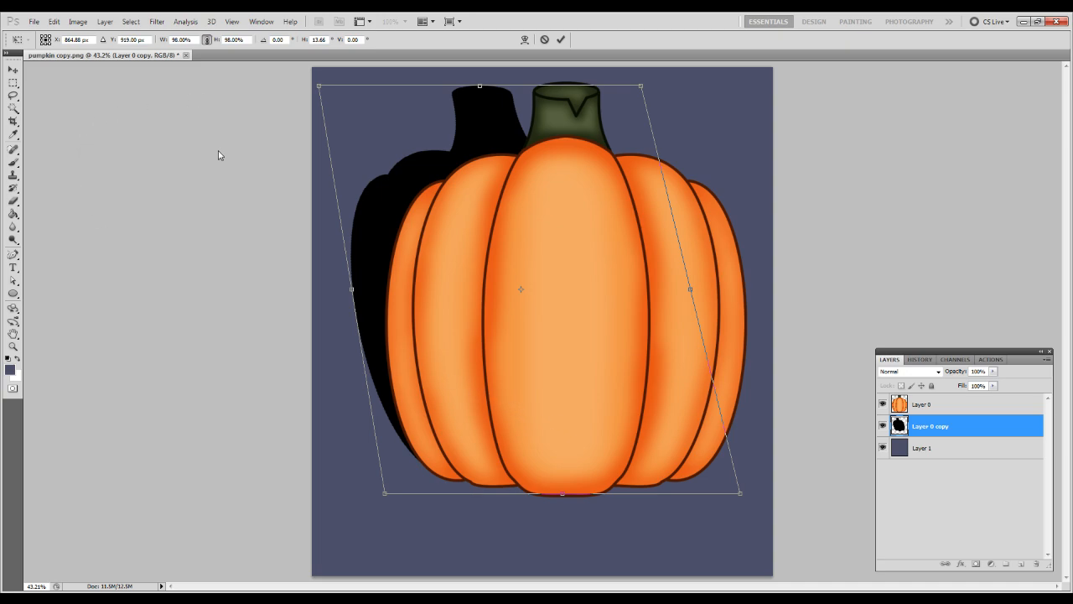
click(230, 39)
text(6)
key(Return)
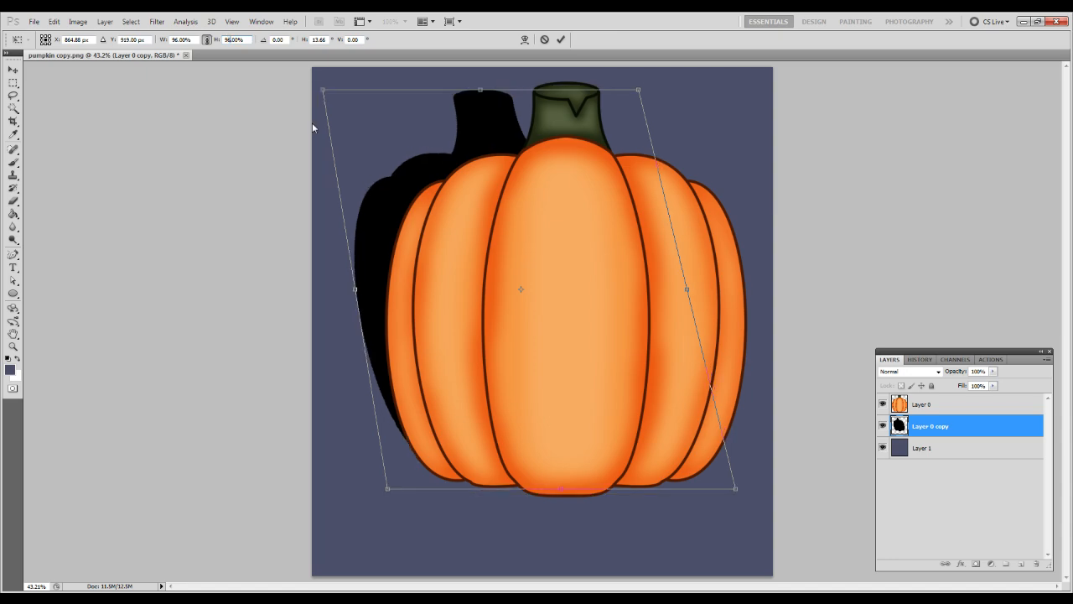
Align the black copy's base with the pumpkin's, narrow its upper edge further, and apply the transform
drag(562, 433, 566, 435)
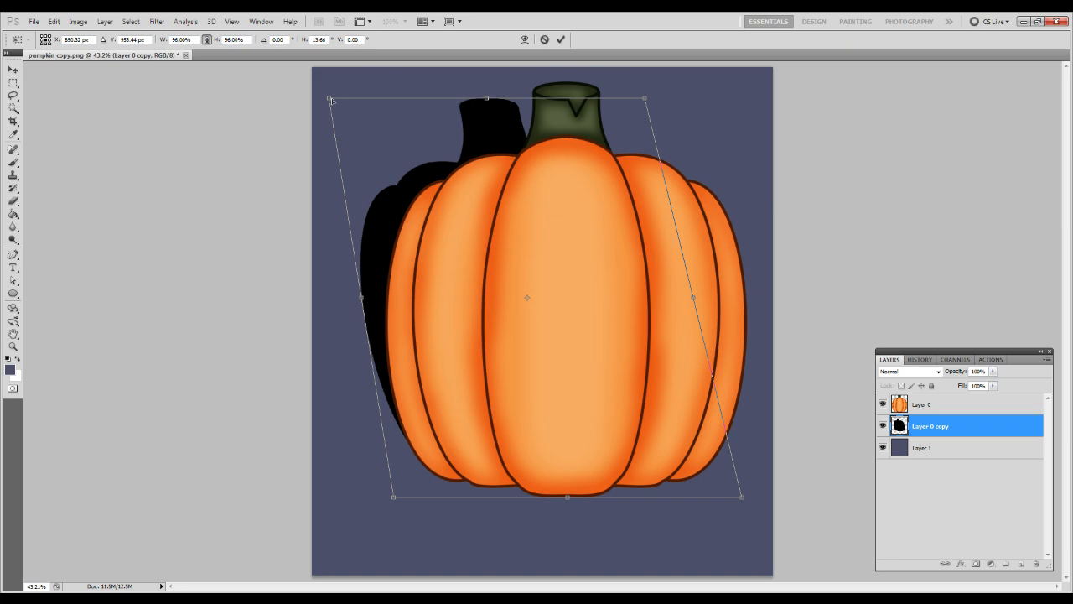
mouse_move(330, 100)
mouse_down()
mouse_move(320, 101)
mouse_move(346, 105)
mouse_up()
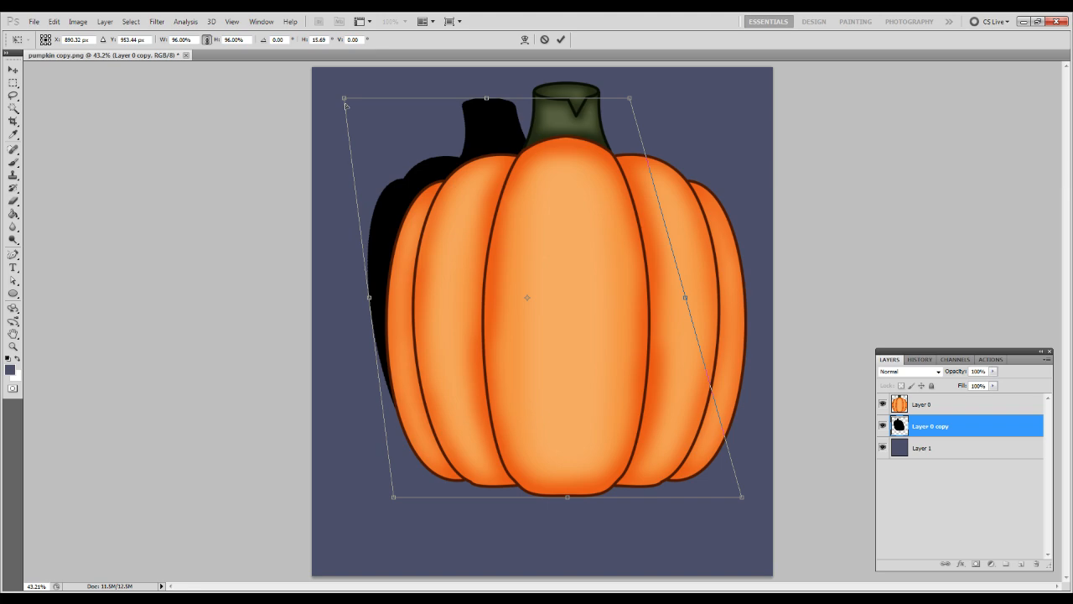
key(Return)
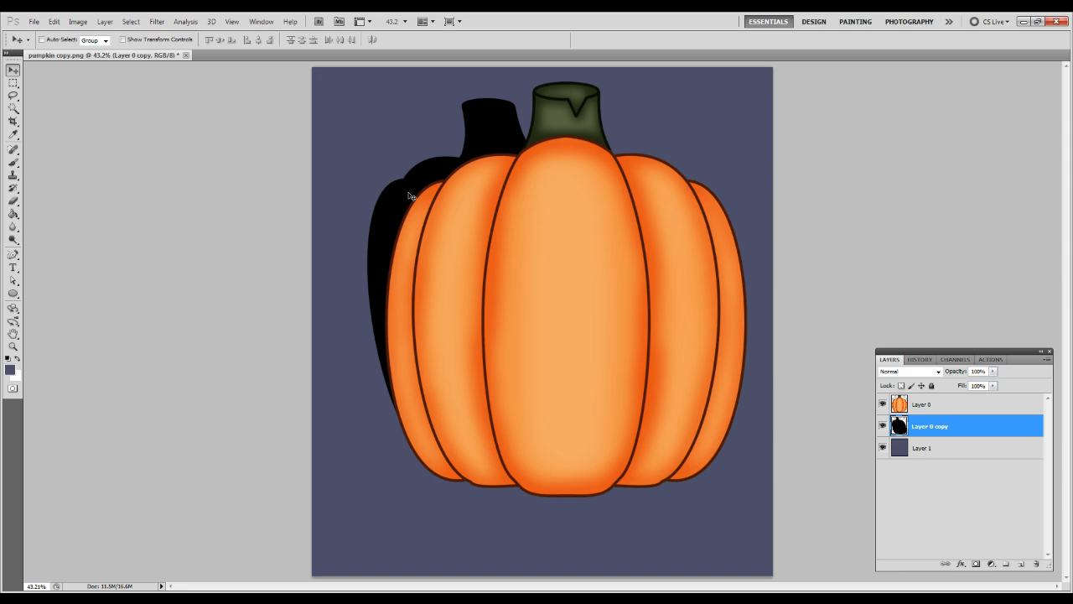
Move the black shadow further left and erase the bits sticking out beneath the pumpkin's base
mouse_move(399, 199)
mouse_down()
mouse_move(379, 197)
mouse_move(388, 194)
mouse_up()
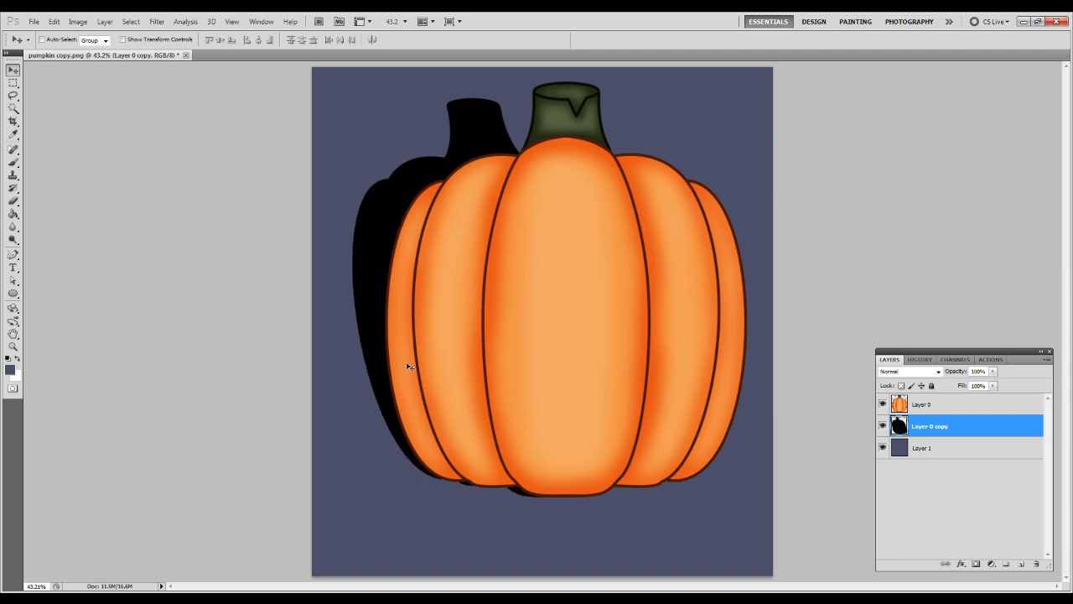
key(e)
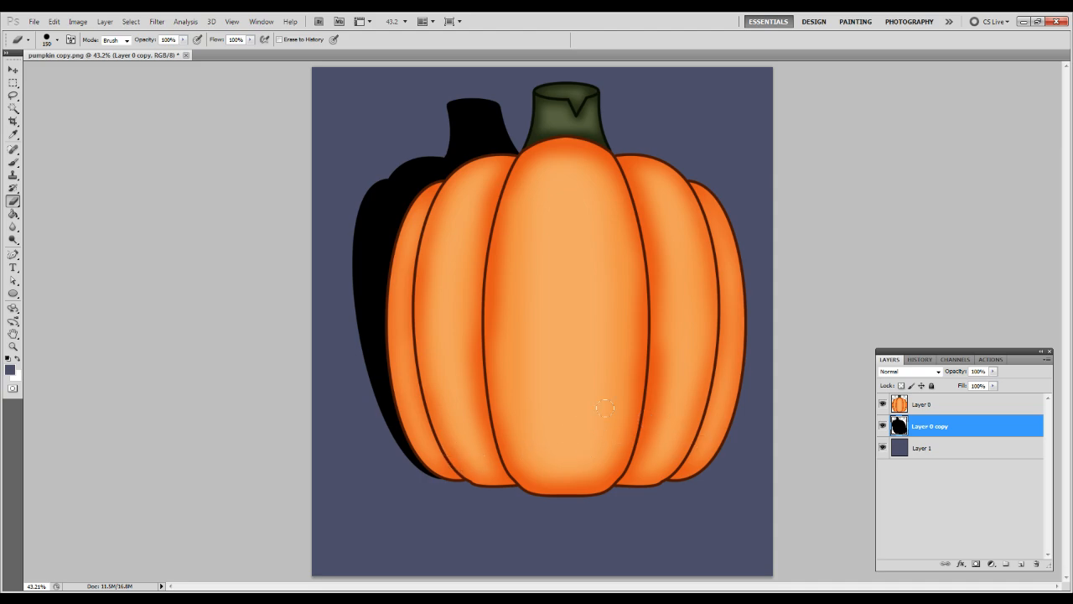
Soften the shadow layer with a Gaussian Blur of 18 pixels radius
click(157, 21)
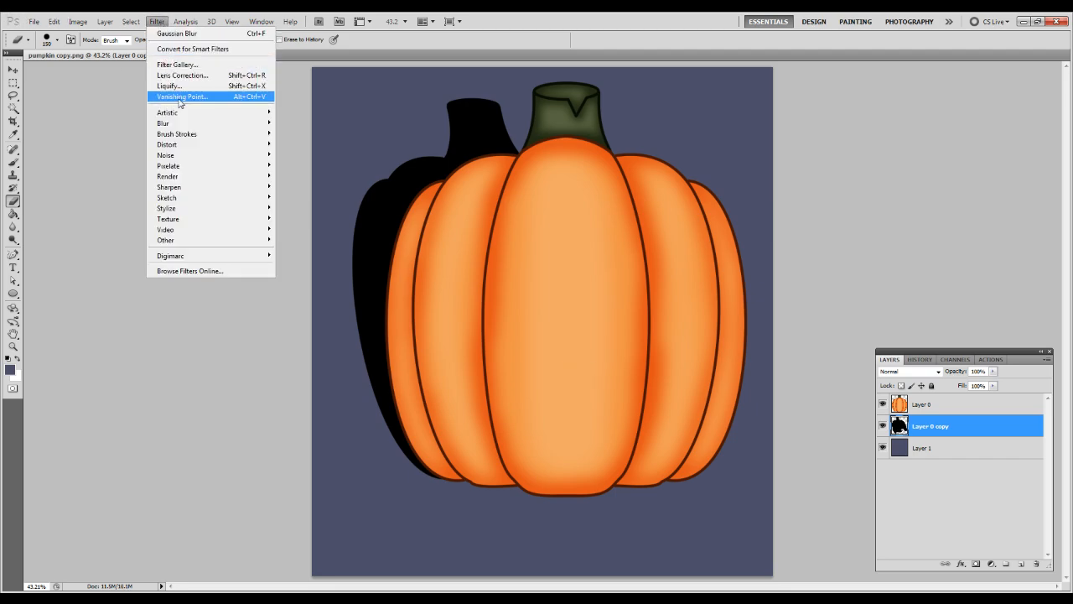
mouse_move(177, 126)
click(302, 165)
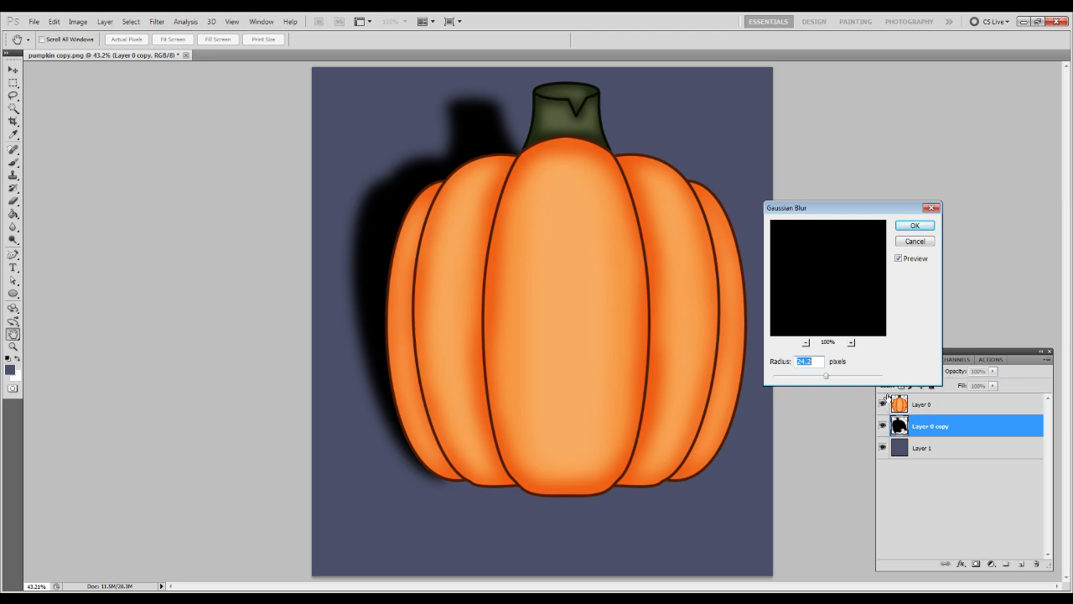
mouse_move(826, 376)
mouse_down()
mouse_move(803, 378)
mouse_move(823, 379)
mouse_up()
text(18)
key(Return)
Set the blurred shadow layer's opacity to 50%
drag(987, 371, 856, 358)
text(50)
key(Return)
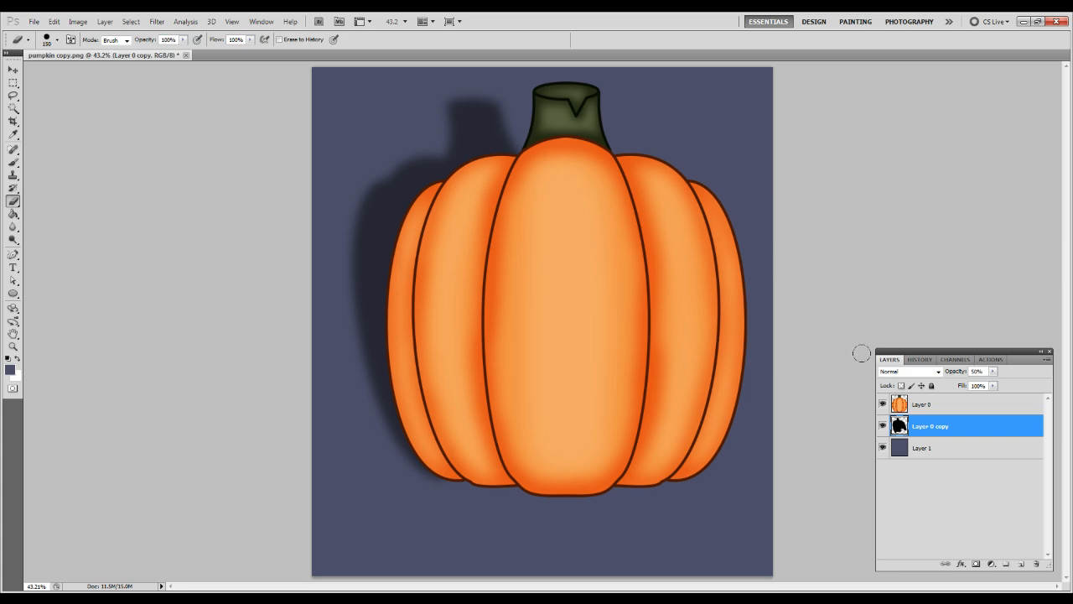